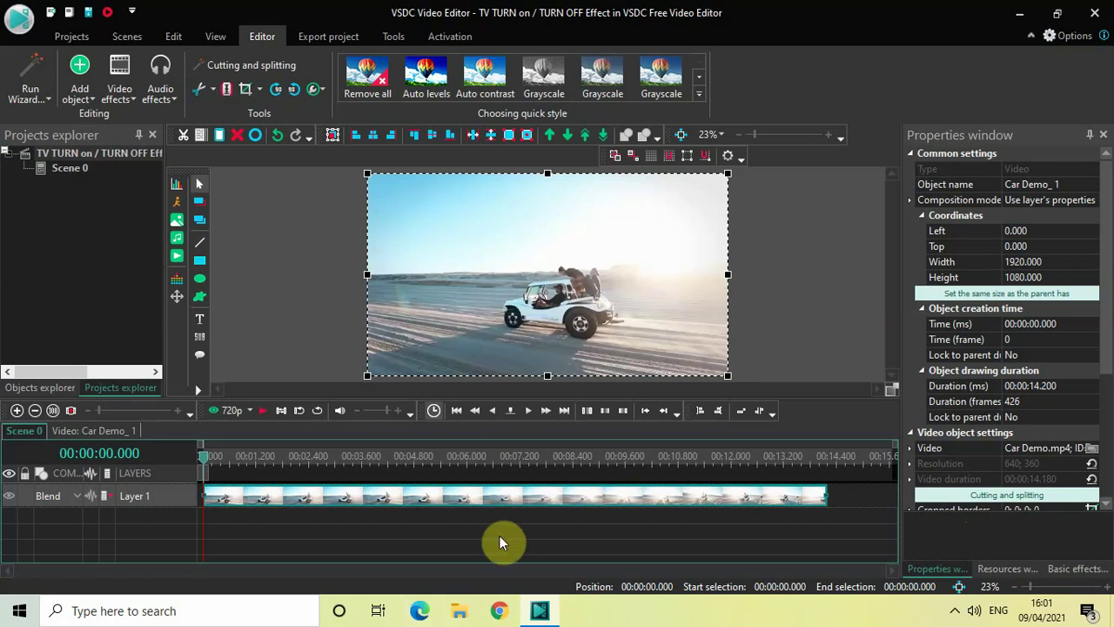
Open the Car Demo_1 clip's timeline and add a Noise filter covering the whole parent duration
{"action": "double_click", "coordinate": [469, 496]}
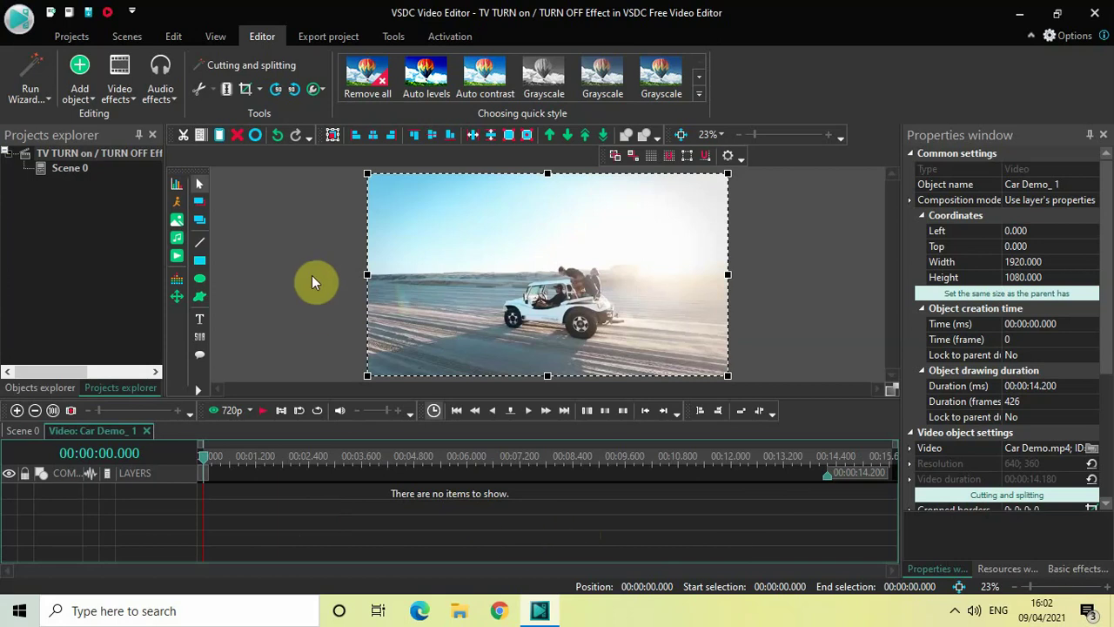
{"action": "left_click", "coordinate": [119, 78]}
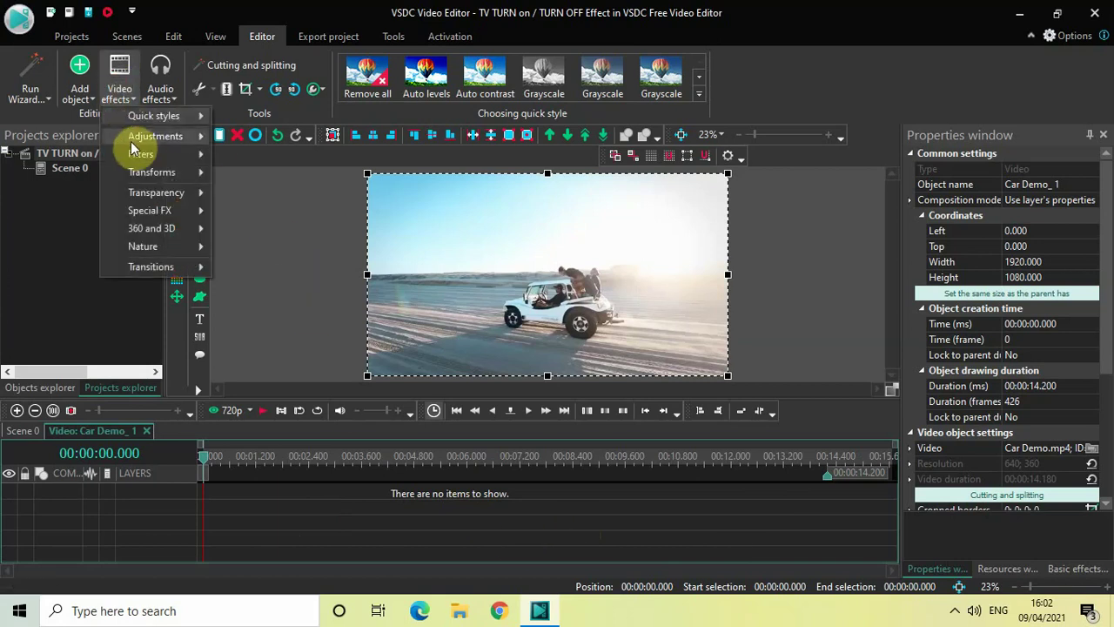
{"action": "mouse_move", "coordinate": [143, 163]}
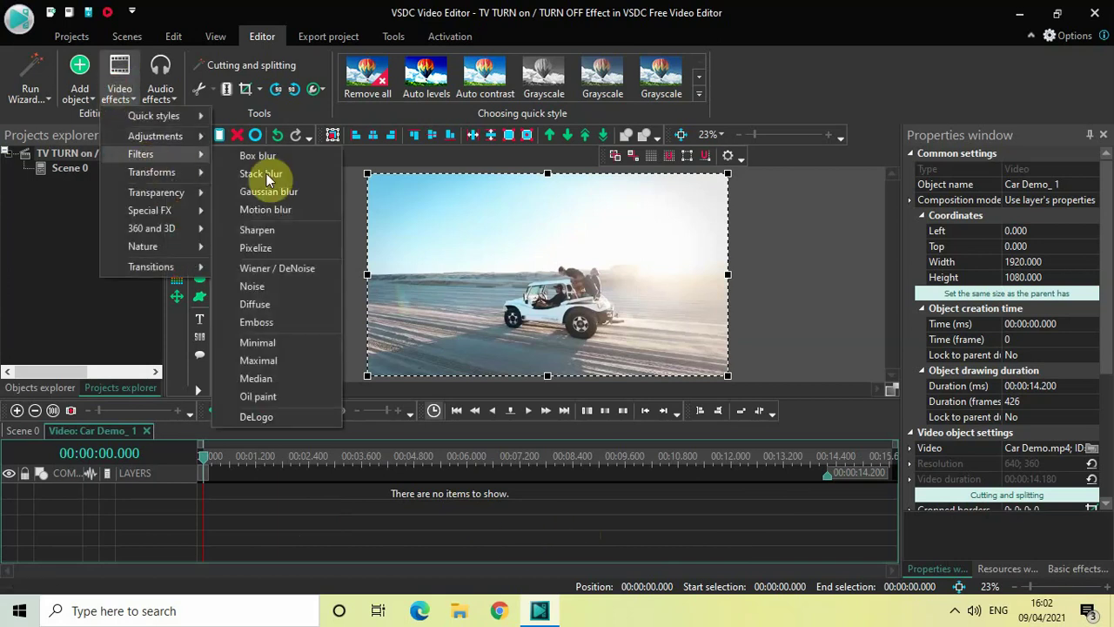
{"action": "left_click", "coordinate": [269, 284]}
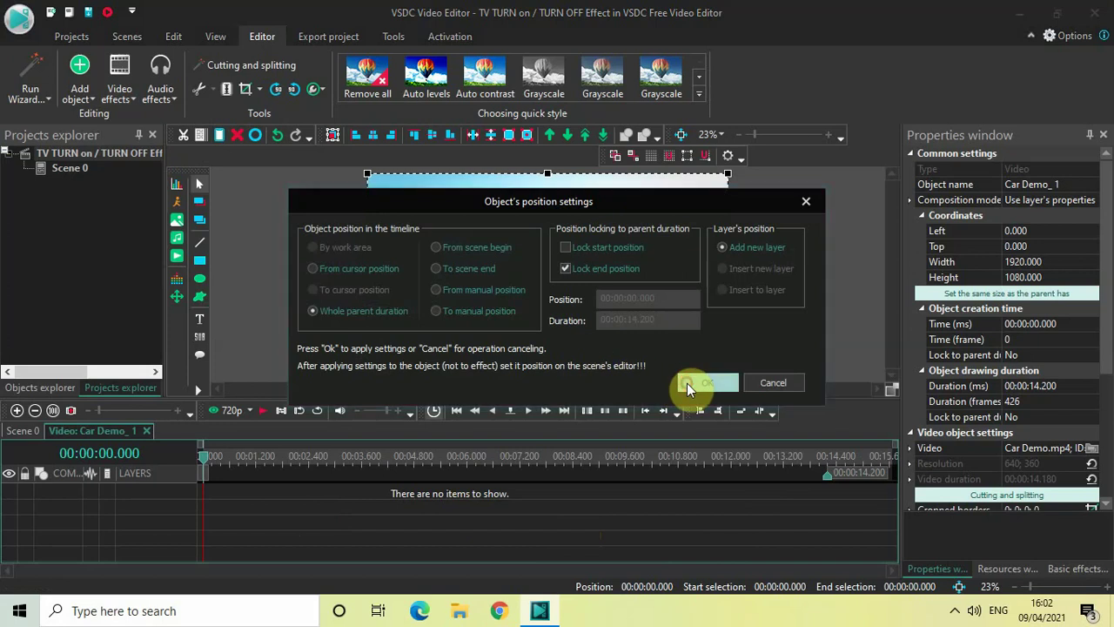
{"action": "left_click", "coordinate": [687, 383]}
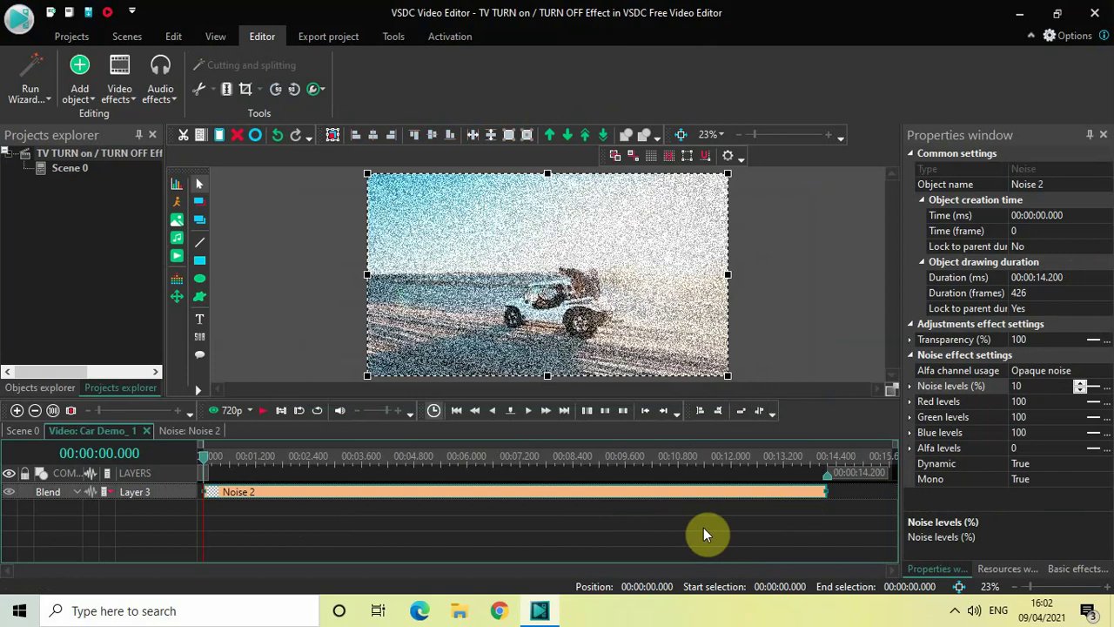
Set Noise 2's duration to 00:00:02.000 and its noise level to 100%
{"action": "left_click", "coordinate": [1075, 276]}
{"action": "key", "text": "BackSpace"}
{"action": "key", "text": "BackSpace"}
{"action": "key", "text": "BackSpace"}
{"action": "key", "text": "BackSpace"}
{"action": "key", "text": "BackSpace"}
{"action": "key", "text": "BackSpace"}
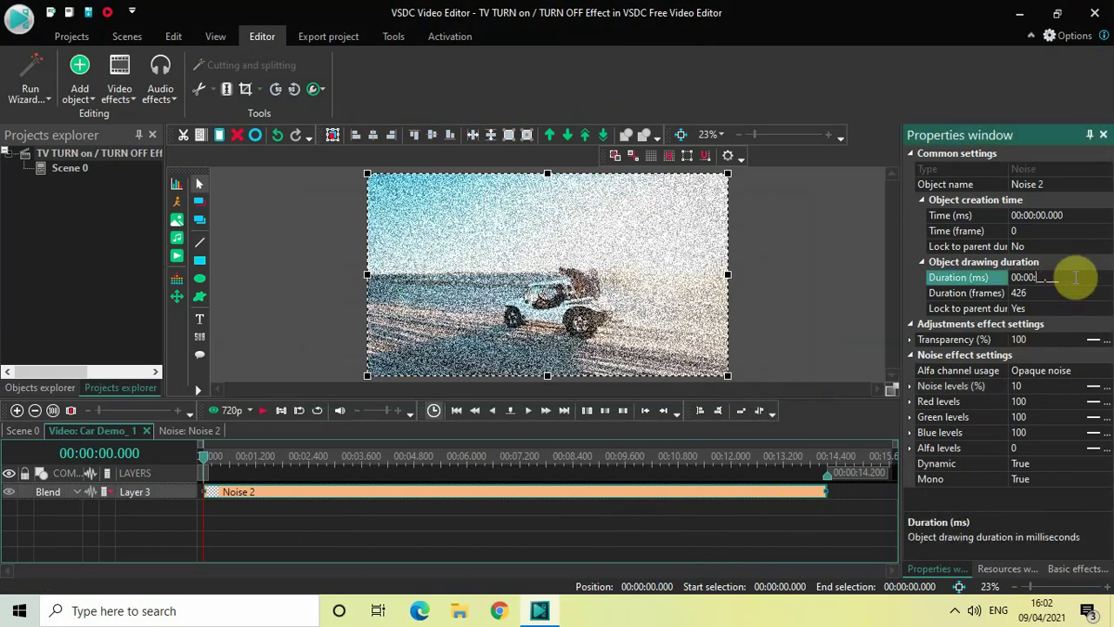
{"action": "type", "text": "02.000"}
{"action": "key", "text": "Return"}
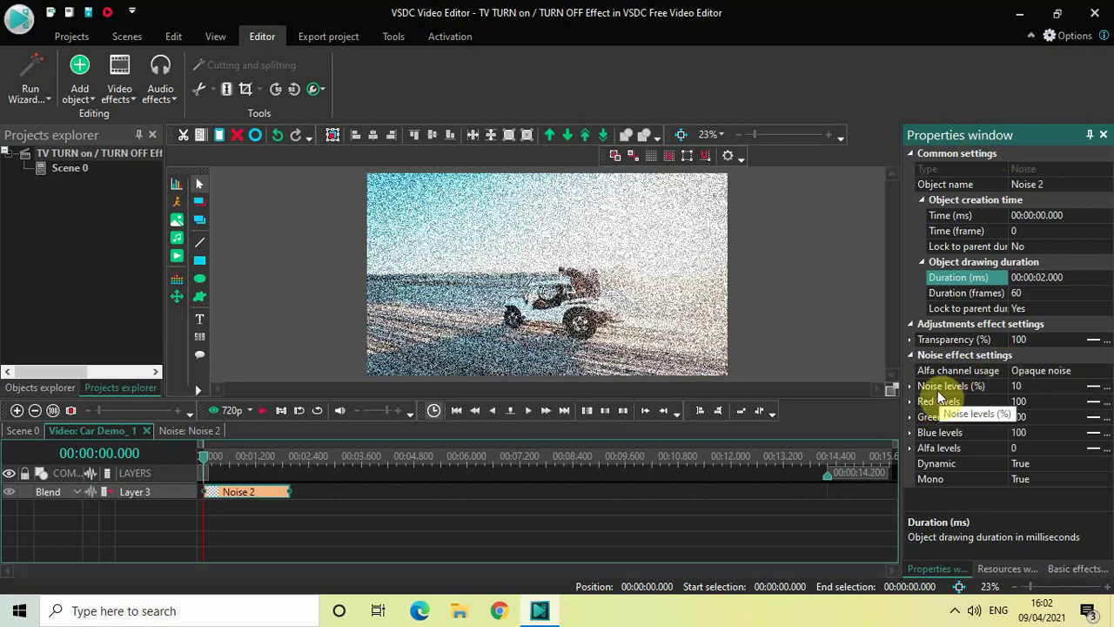
{"action": "left_click", "coordinate": [1027, 386]}
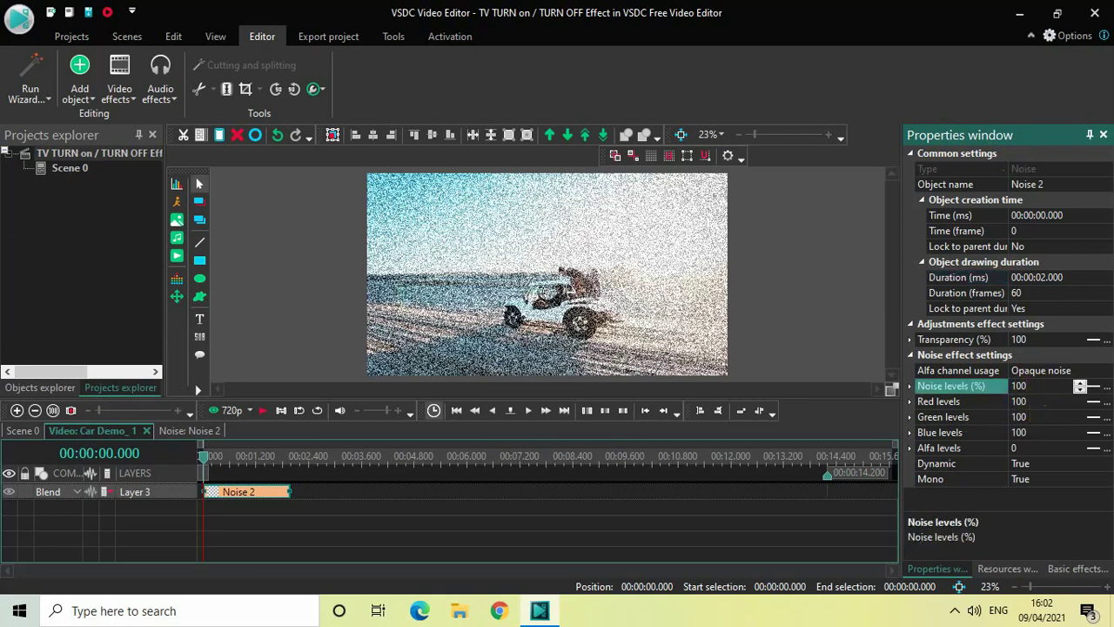
{"action": "key", "text": "Return"}
{"action": "left_click", "coordinate": [583, 514]}
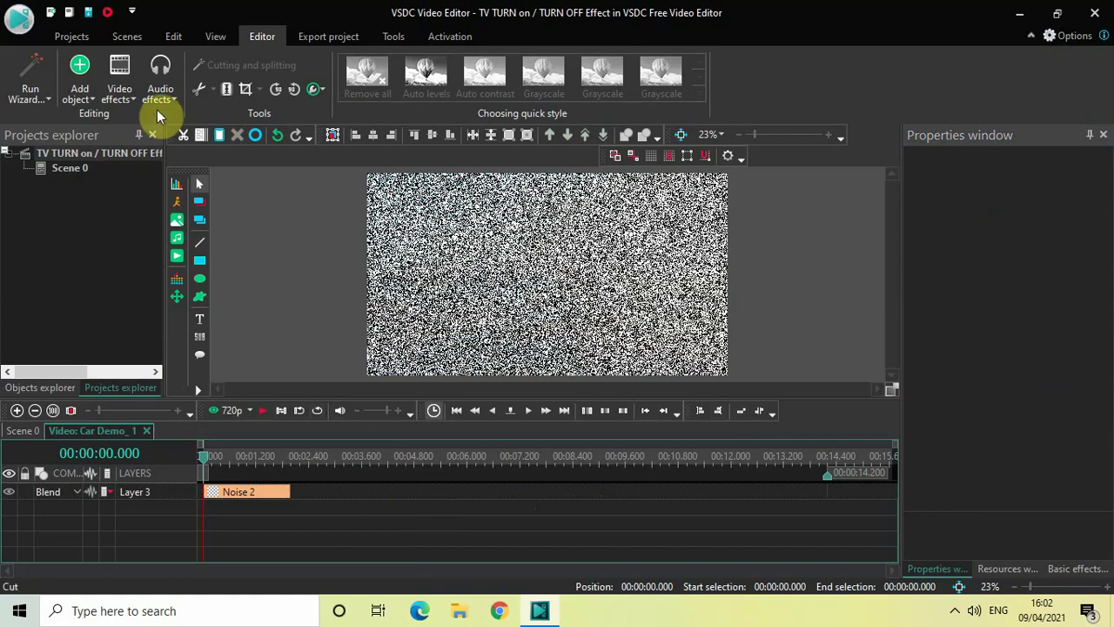
Add another Noise filter, Noise 3, to the clip with default placement
{"action": "left_click", "coordinate": [122, 89]}
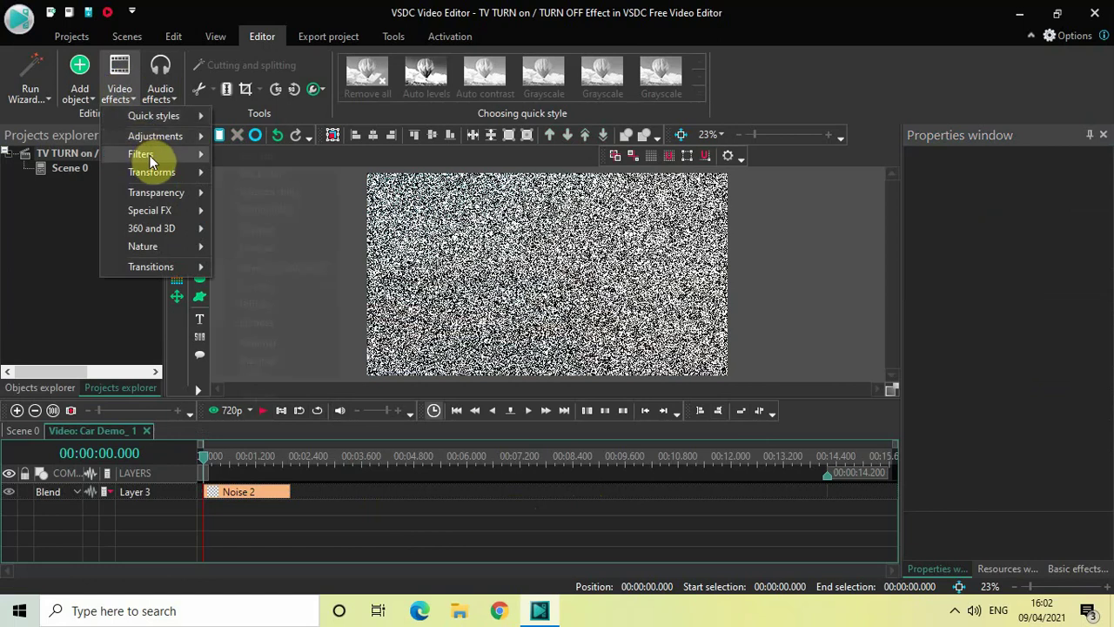
{"action": "mouse_move", "coordinate": [150, 154]}
{"action": "left_click", "coordinate": [272, 287]}
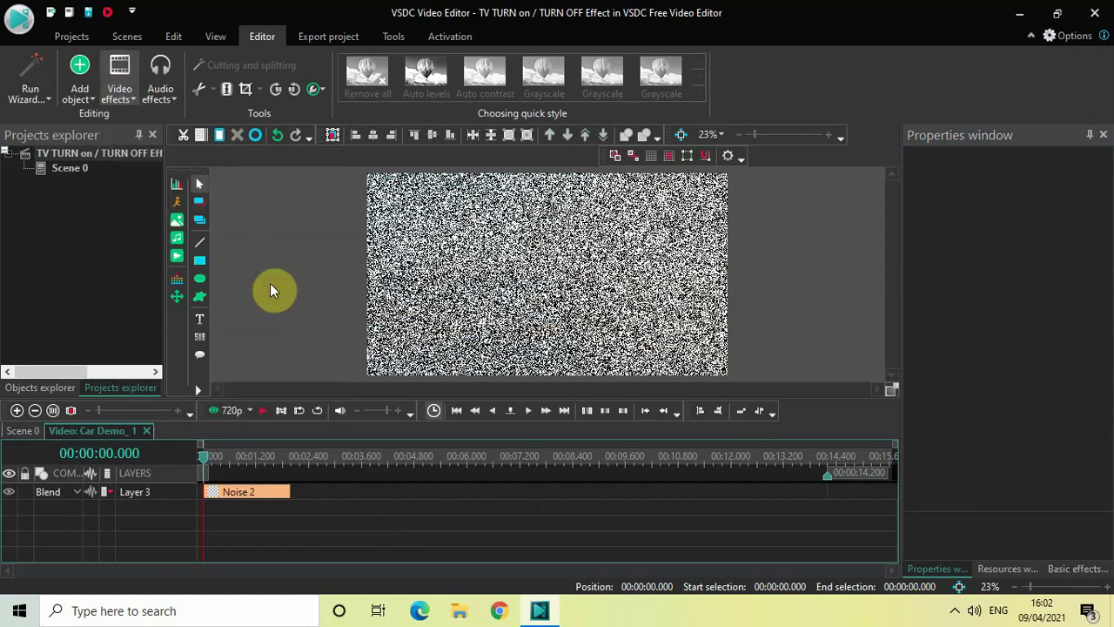
{"action": "left_click", "coordinate": [696, 384]}
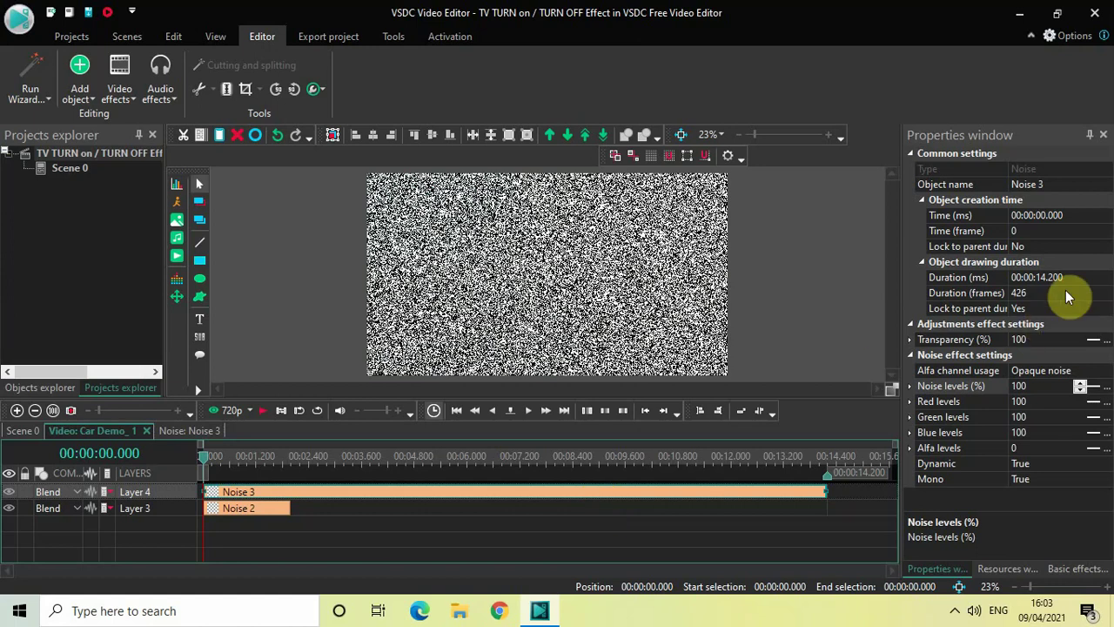
Give Noise 3 a 2-second duration, move it to the clip's end, and put Noise 2 on its layer
{"action": "left_click", "coordinate": [1090, 277]}
{"action": "key", "text": "BackSpace"}
{"action": "key", "text": "BackSpace"}
{"action": "key", "text": "BackSpace"}
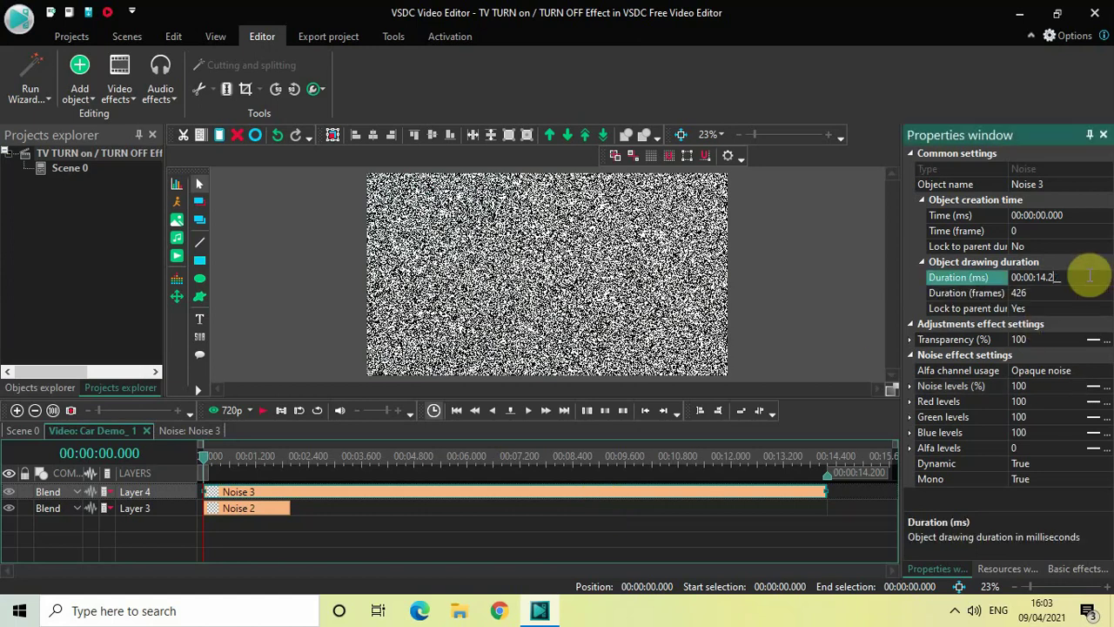
{"action": "key", "text": "BackSpace"}
{"action": "key", "text": "BackSpace"}
{"action": "key", "text": "BackSpace"}
{"action": "type", "text": "02.00"}
{"action": "key", "text": "Return"}
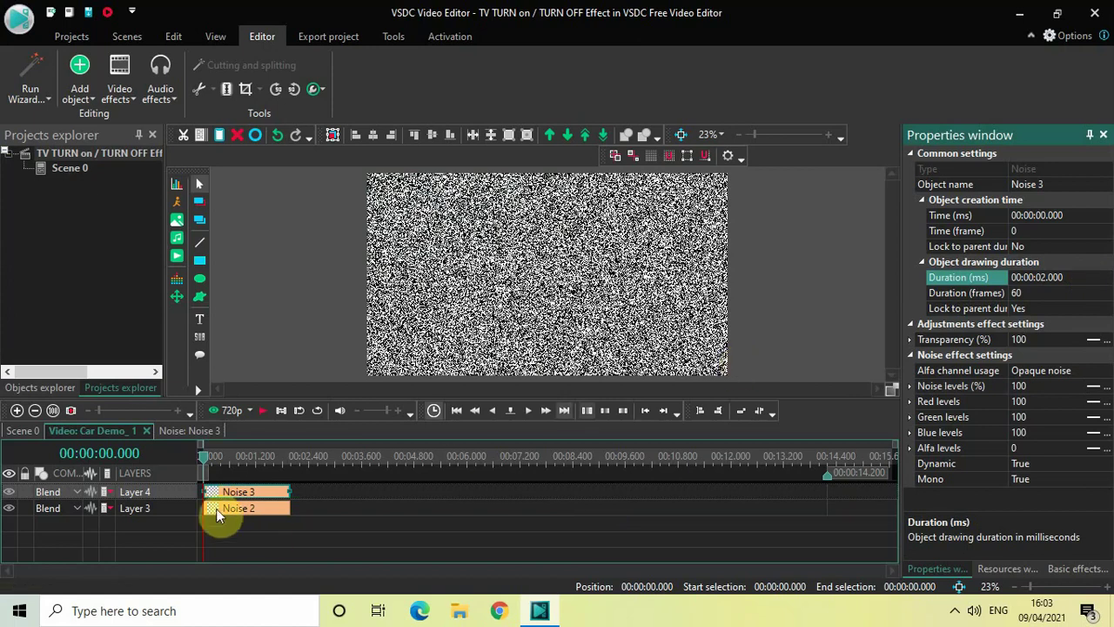
{"action": "mouse_move", "coordinate": [229, 497]}
{"action": "left_mouse_down"}
{"action": "mouse_move", "coordinate": [792, 468]}
{"action": "mouse_move", "coordinate": [766, 462]}
{"action": "left_mouse_up"}
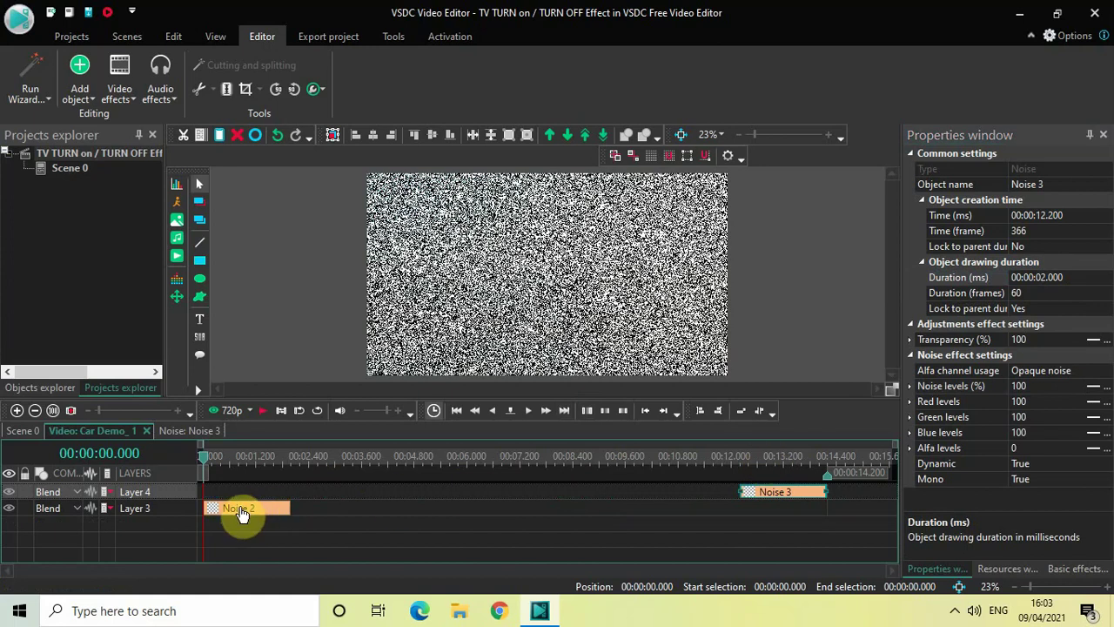
{"action": "left_click_drag", "start_coordinate": [242, 513], "coordinate": [231, 489]}
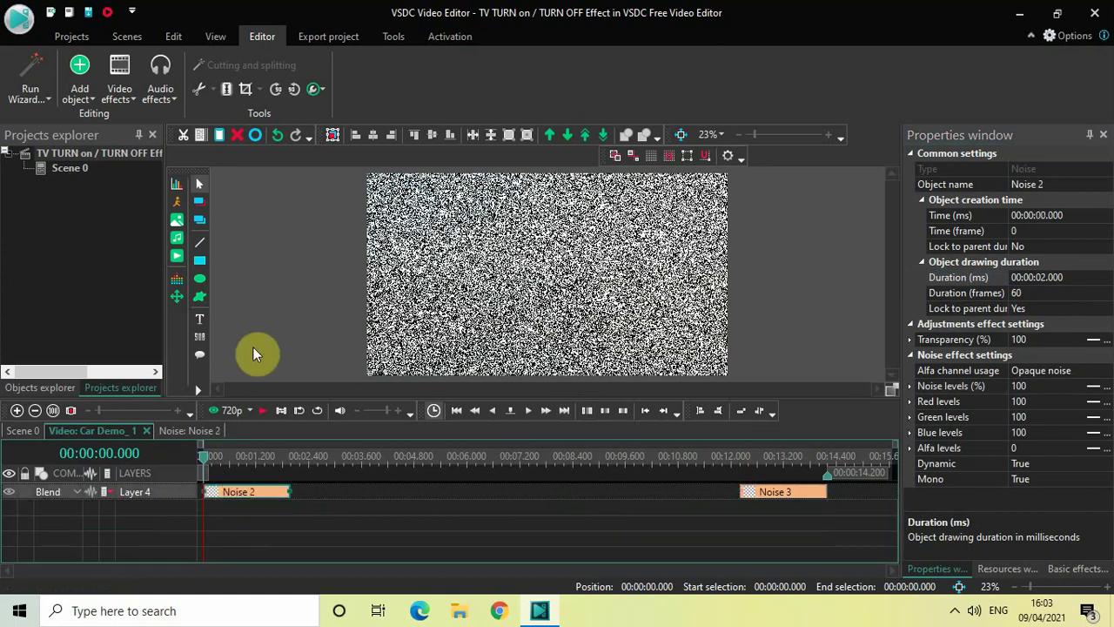
{"action": "key", "text": "space"}
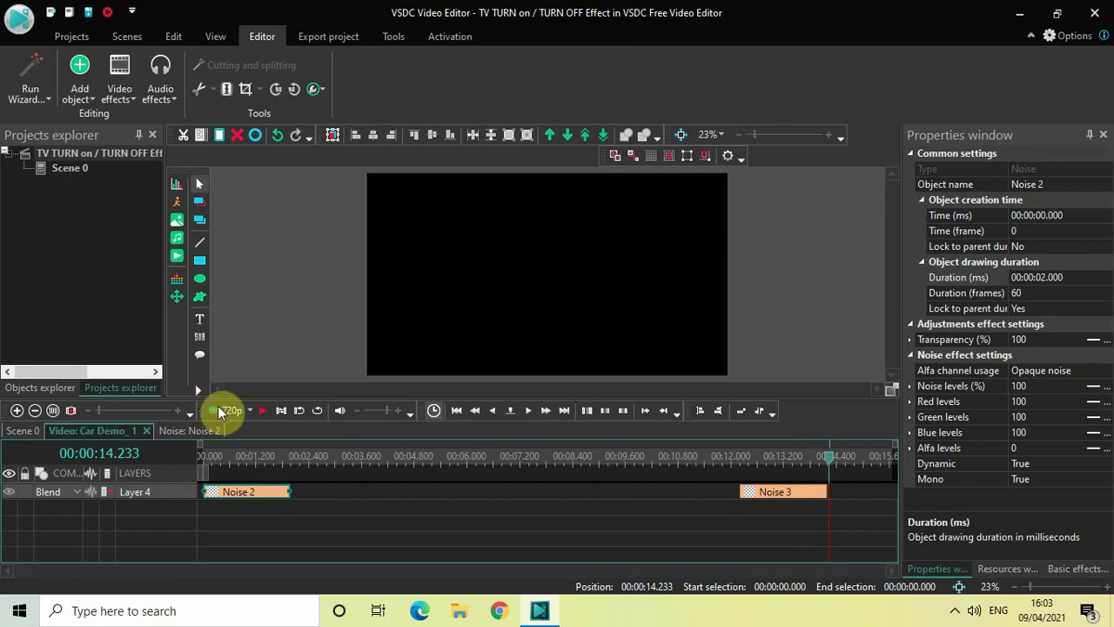
{"action": "left_click", "coordinate": [202, 456]}
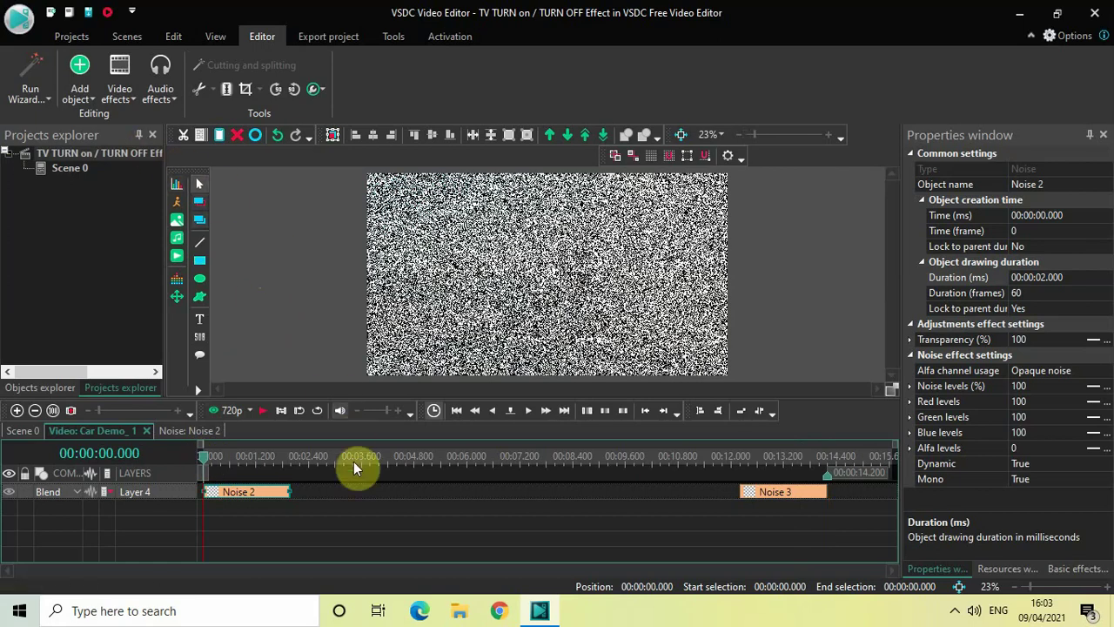
{"action": "left_click", "coordinate": [360, 510]}
Add a Wipe transition near the end of the clip
{"action": "left_click", "coordinate": [121, 83]}
{"action": "mouse_move", "coordinate": [168, 267]}
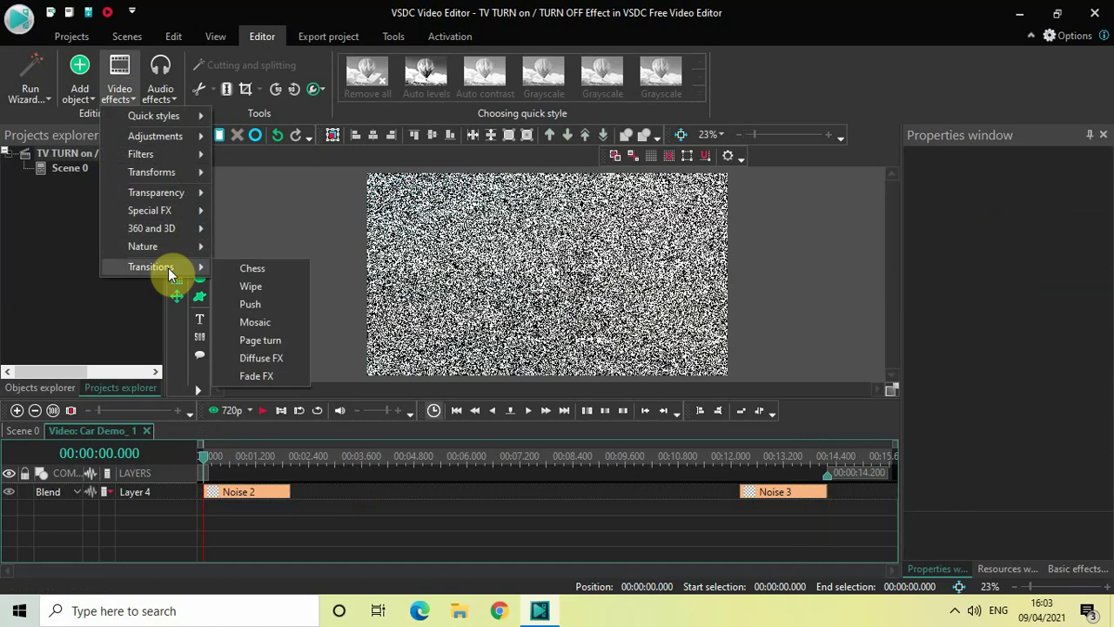
{"action": "left_click", "coordinate": [257, 284]}
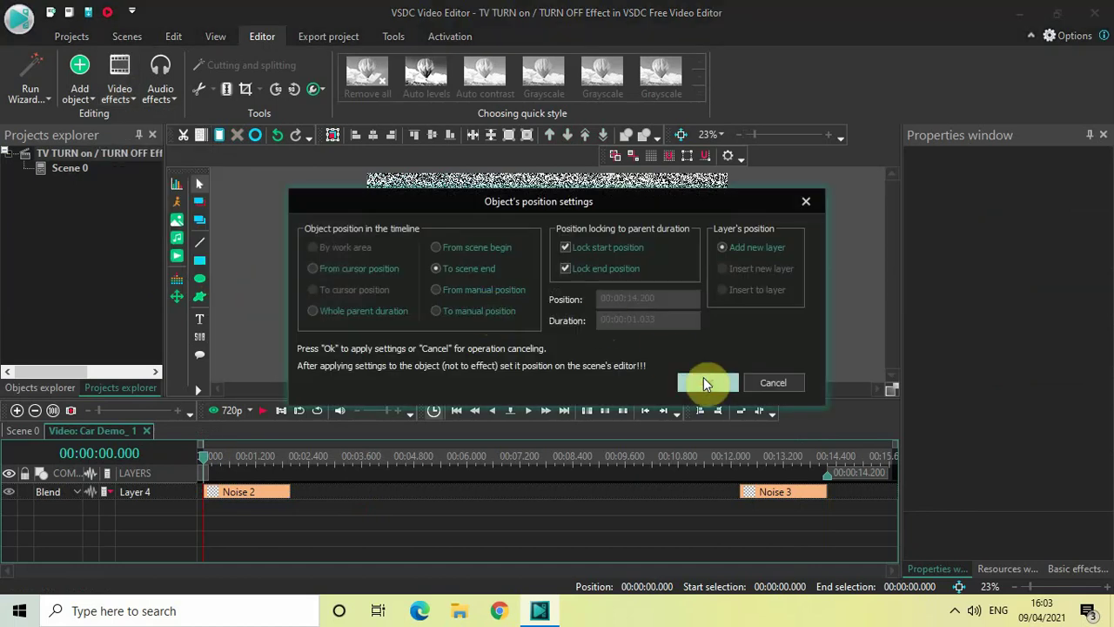
{"action": "left_click", "coordinate": [706, 383]}
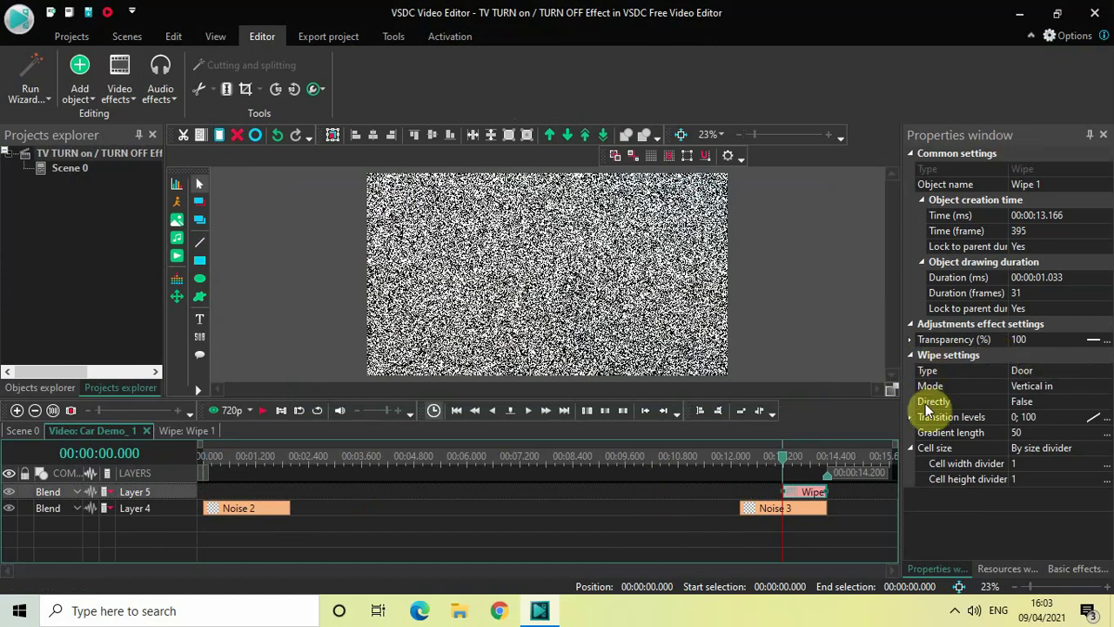
Set Wipe 1's mode to Vertical out, Directly to True, and gradient length to 0
{"action": "left_click", "coordinate": [1104, 388]}
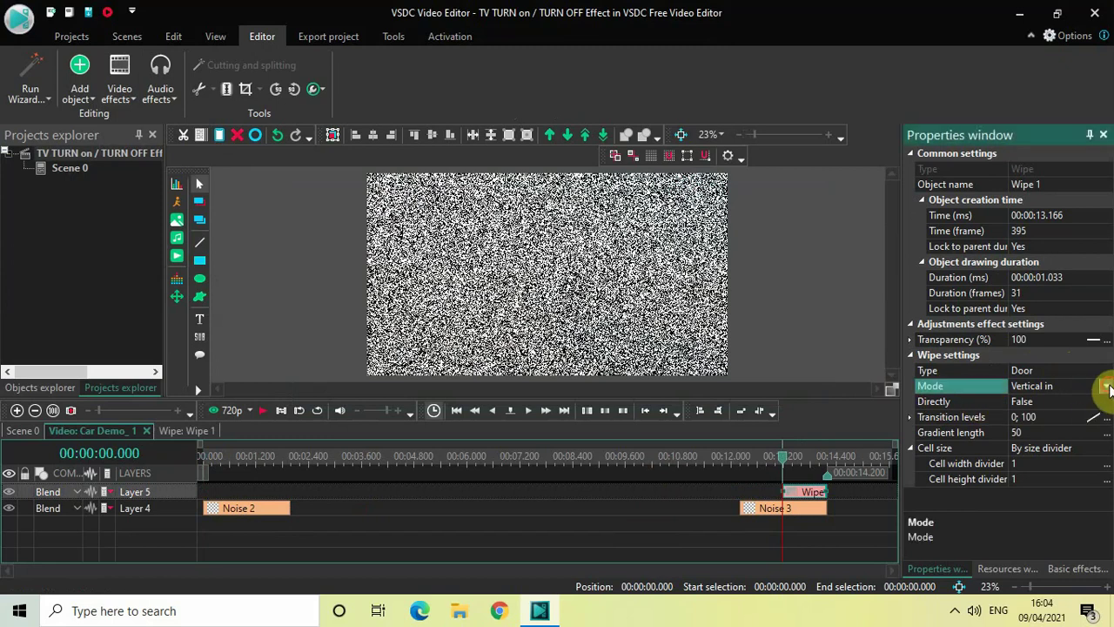
{"action": "left_click", "coordinate": [1106, 386]}
{"action": "left_click", "coordinate": [1054, 417]}
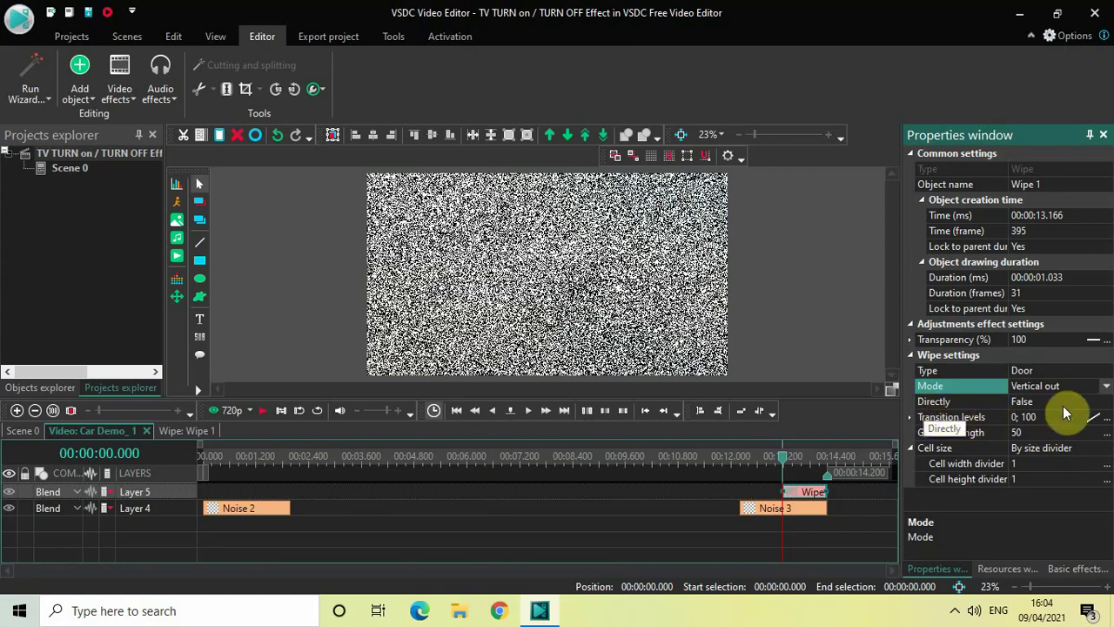
{"action": "left_click", "coordinate": [1101, 403]}
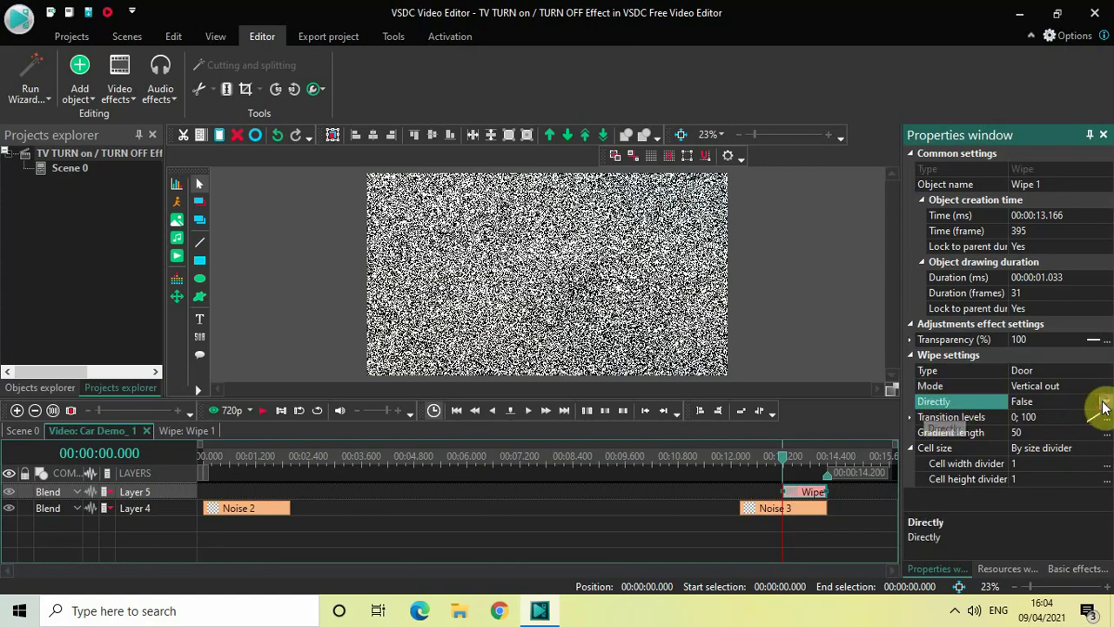
{"action": "left_click", "coordinate": [1103, 403]}
{"action": "left_click", "coordinate": [1056, 417]}
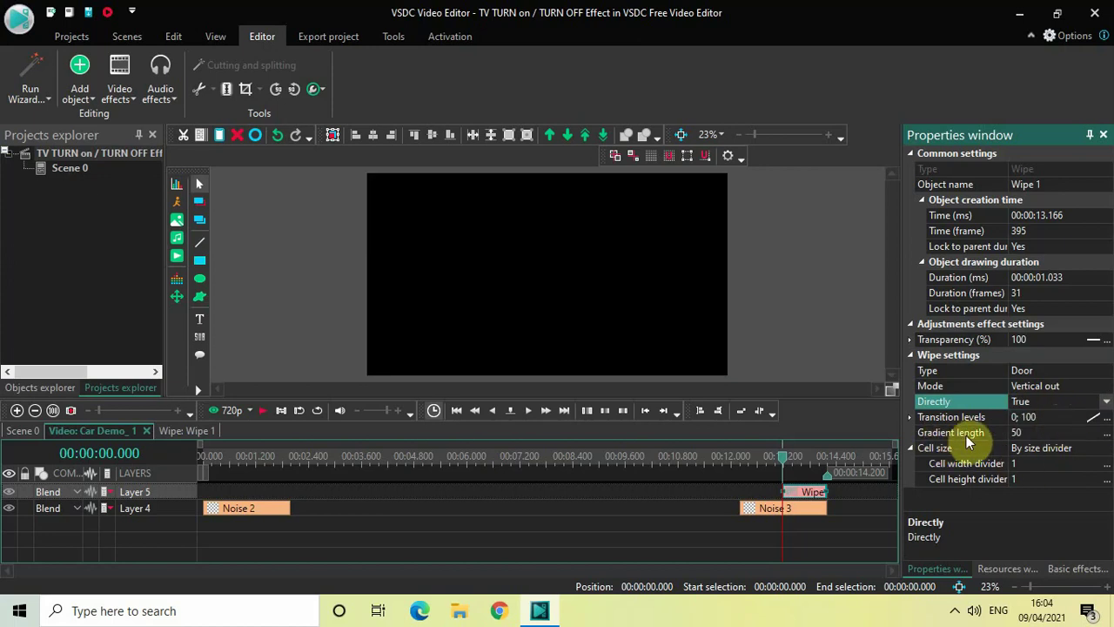
{"action": "left_click", "coordinate": [1028, 435]}
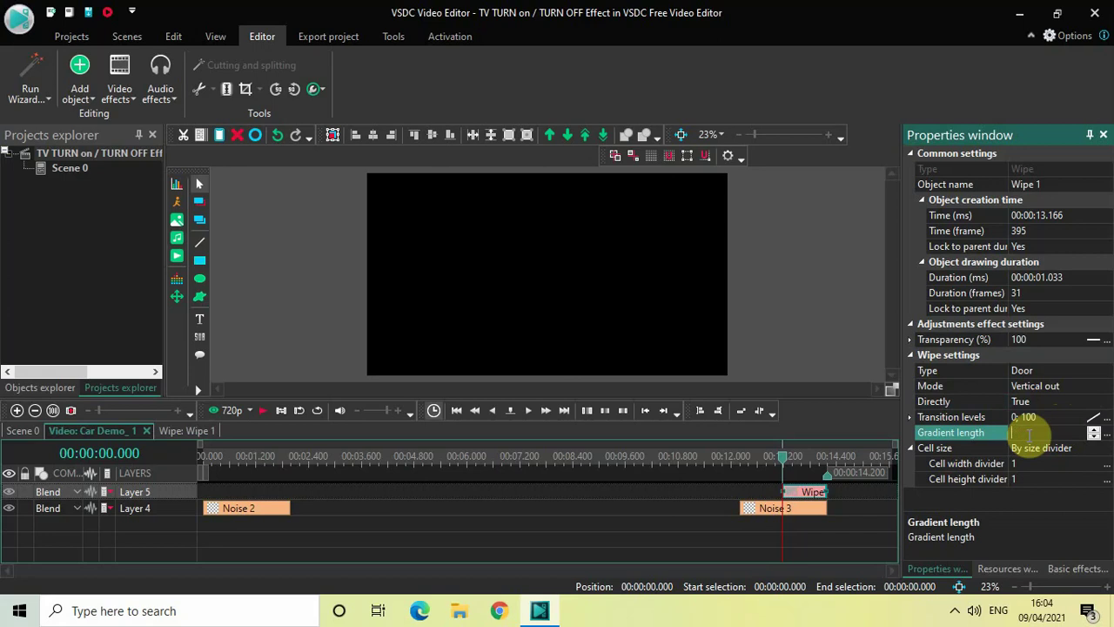
{"action": "type", "text": "0"}
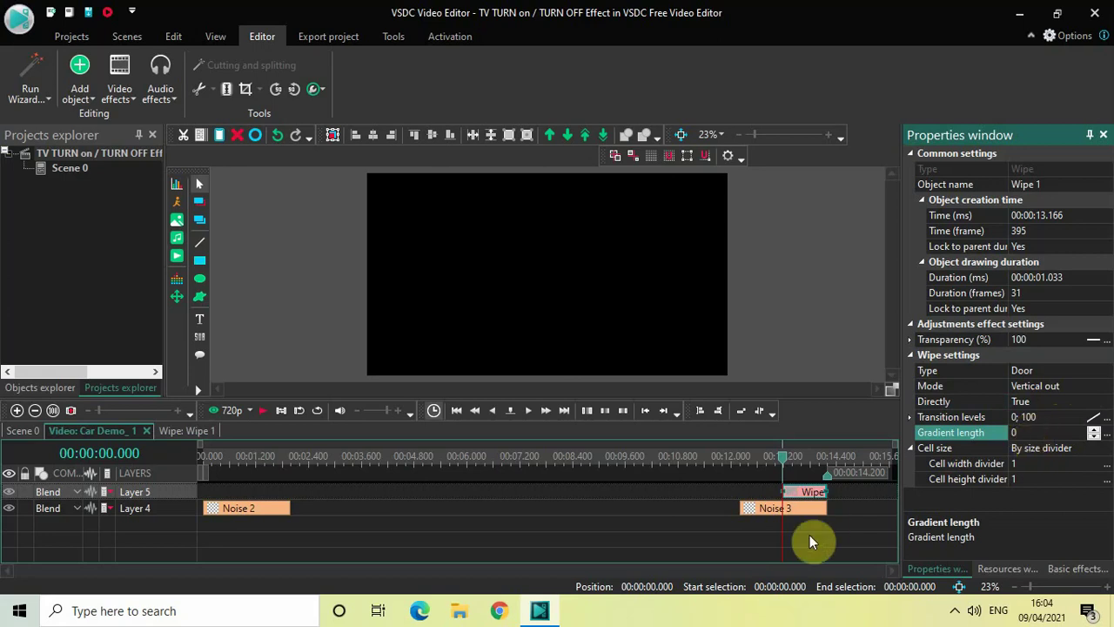
Move Wipe 1 to 0 s at the timeline start and play a preview from the beginning
{"action": "left_click_drag", "start_coordinate": [806, 492], "coordinate": [640, 492]}
{"action": "left_click_drag", "start_coordinate": [553, 440], "coordinate": [121, 431]}
{"action": "left_click", "coordinate": [204, 457]}
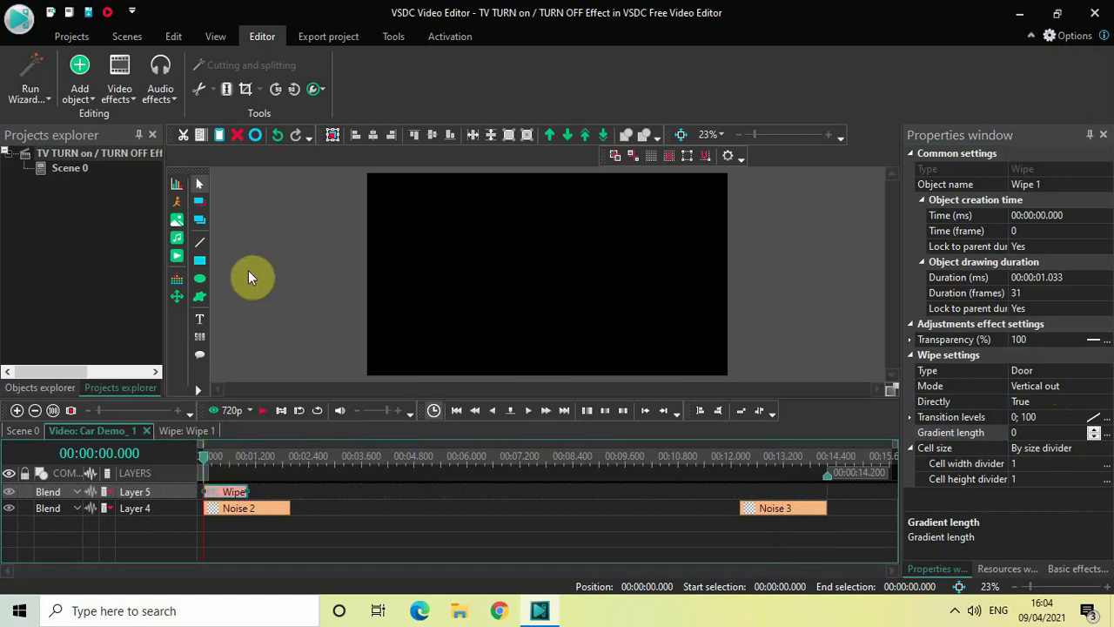
{"action": "key", "text": "space"}
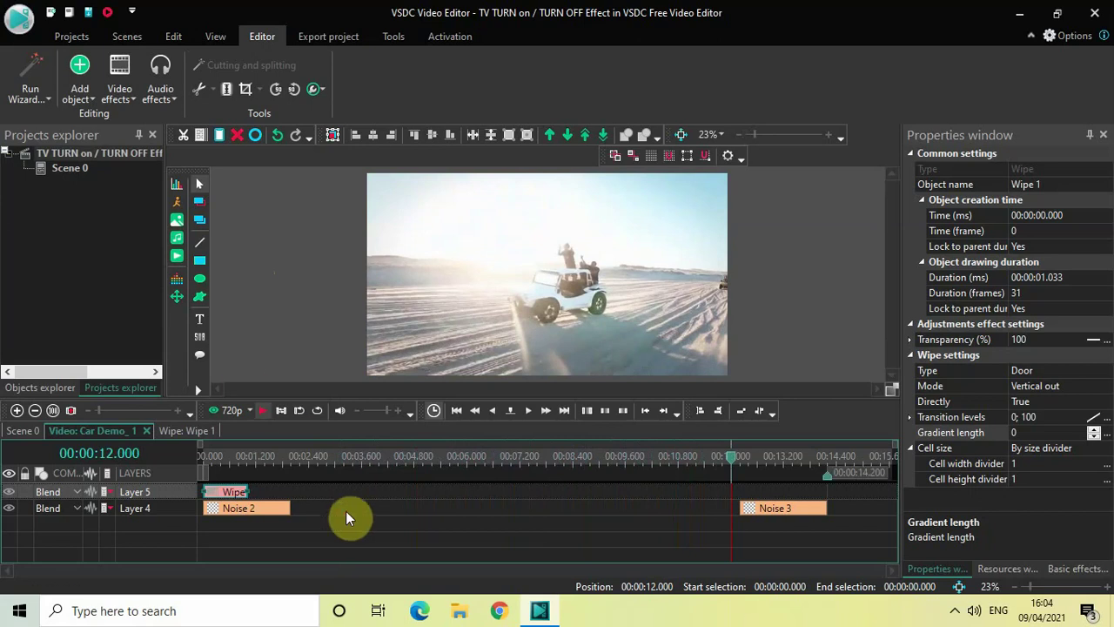
Add a second Wipe transition, Wipe 2, at about 13.166 s, shifting Noise 3 up a layer
{"action": "left_click", "coordinate": [384, 534]}
{"action": "left_click", "coordinate": [120, 83]}
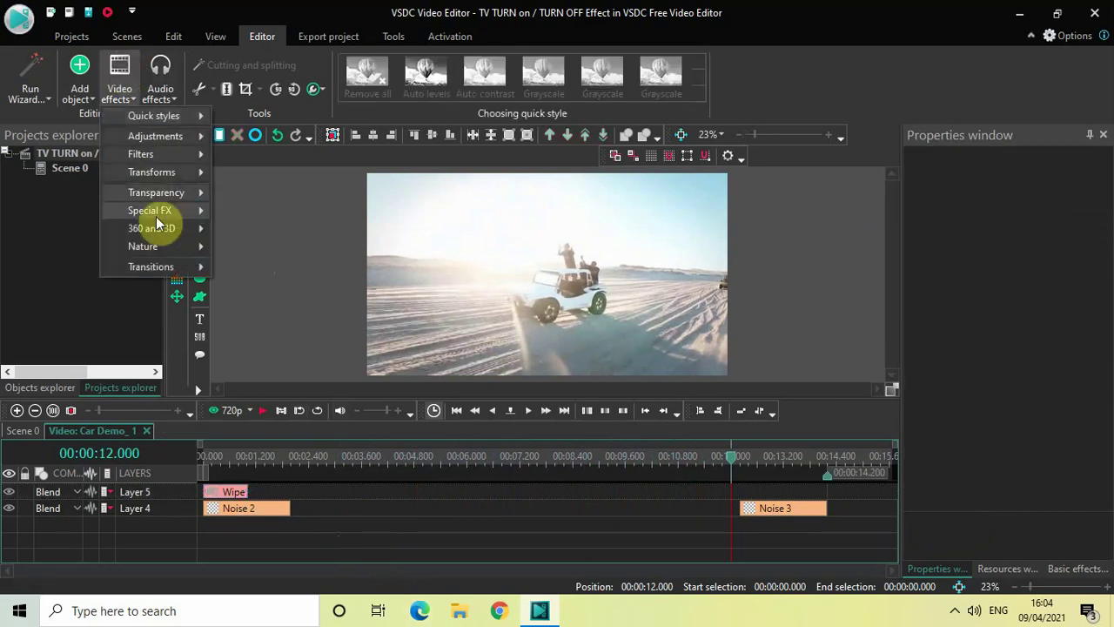
{"action": "mouse_move", "coordinate": [182, 268]}
{"action": "left_click", "coordinate": [268, 283]}
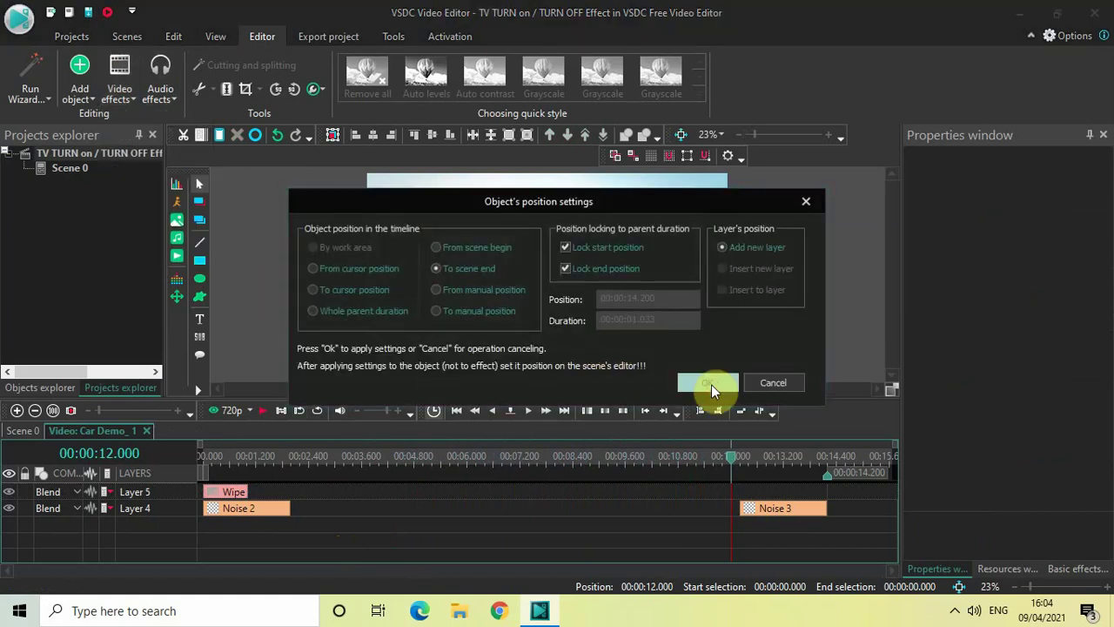
{"action": "left_click", "coordinate": [710, 383]}
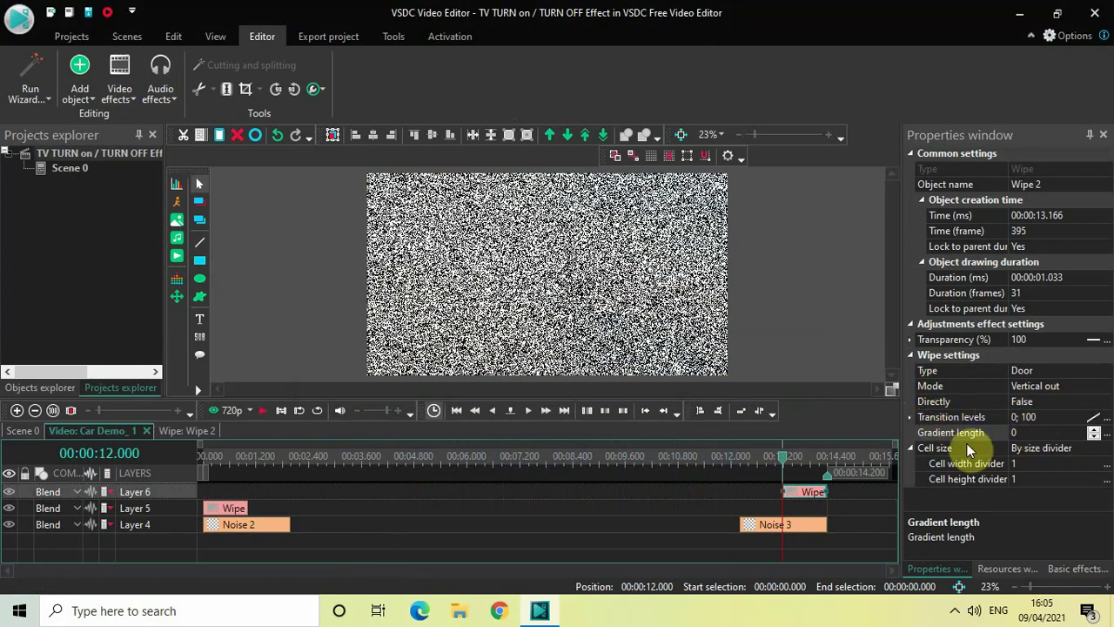
{"action": "left_click_drag", "start_coordinate": [795, 529], "coordinate": [801, 510]}
Return Noise 3 to Layer 4 beside Noise 2, then play the whole project from the start
{"action": "left_click", "coordinate": [804, 501]}
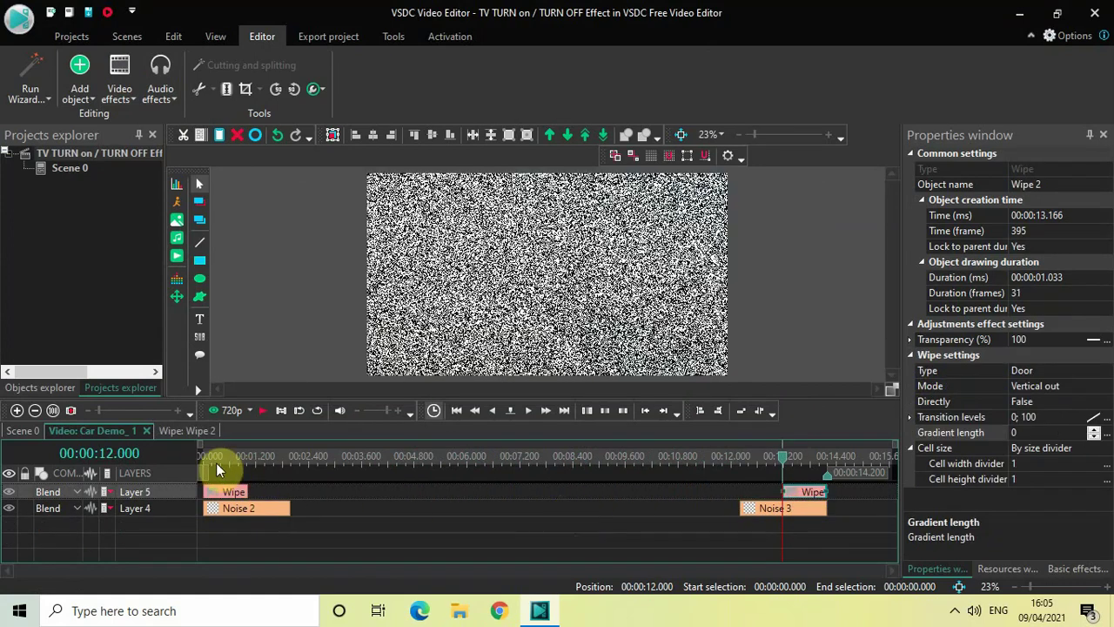
{"action": "left_click", "coordinate": [203, 453]}
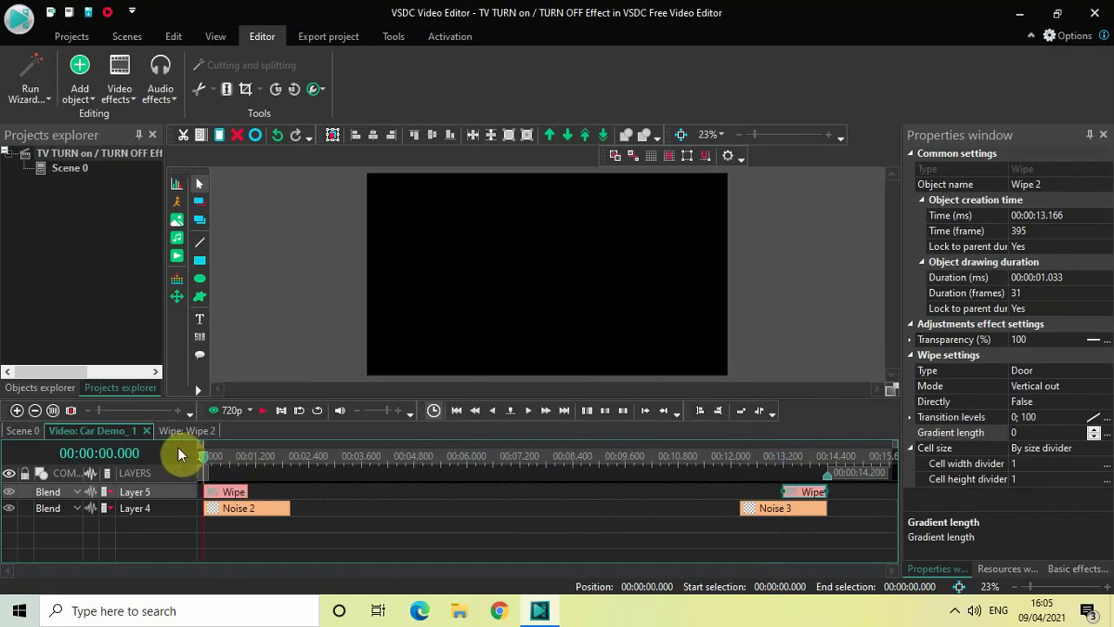
{"action": "key", "text": "space"}
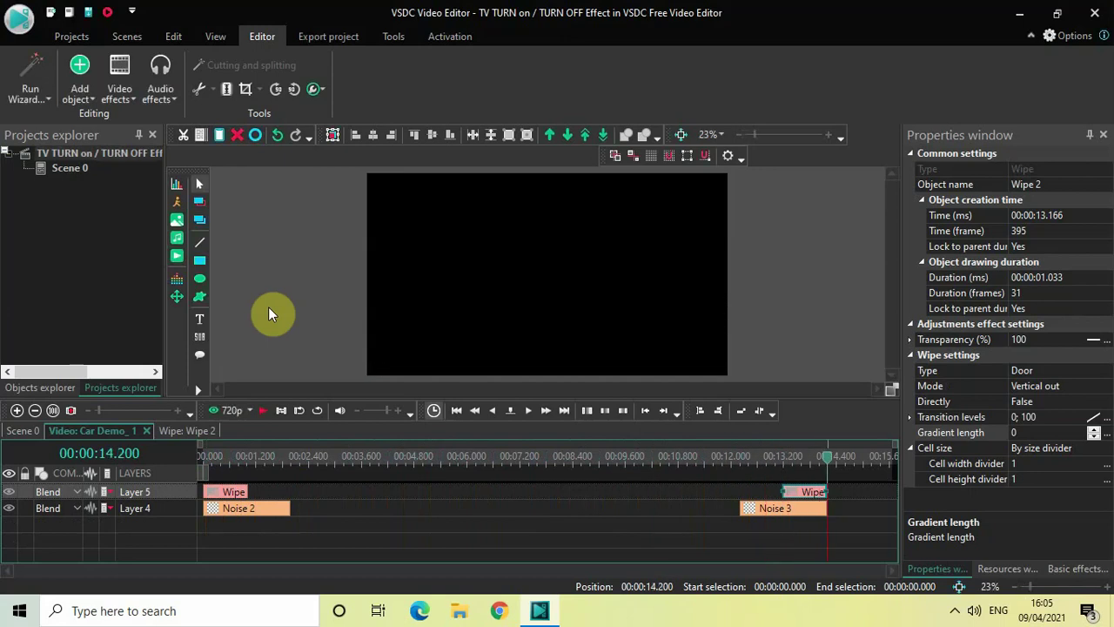
{"action": "left_click", "coordinate": [201, 453]}
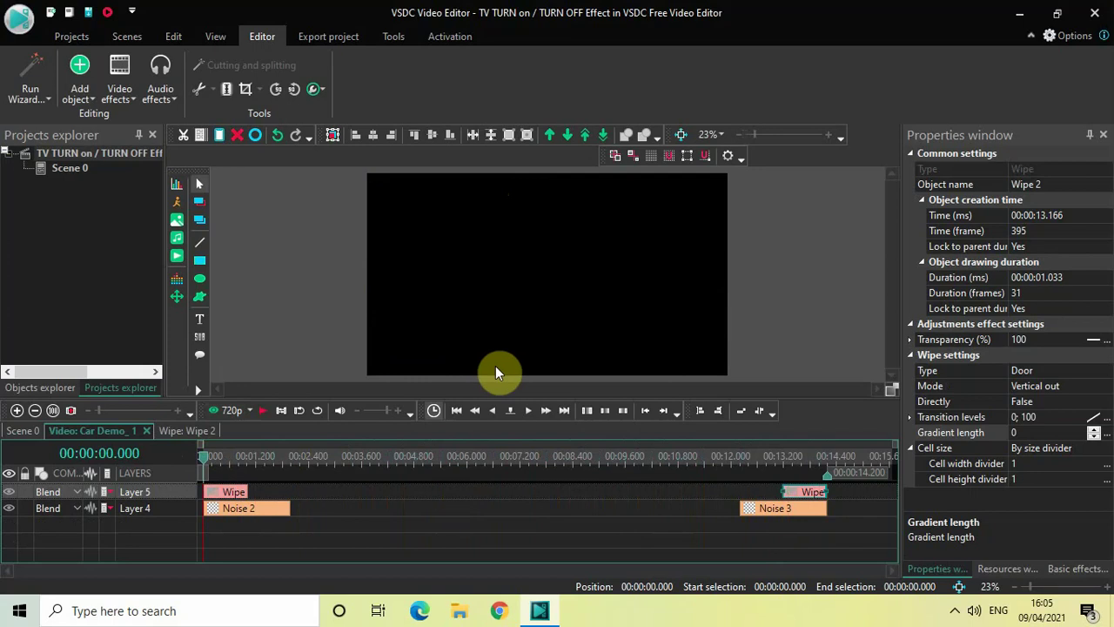
Add a full-duration Rectangle 1 drawn across the top of the scene
{"action": "left_click", "coordinate": [465, 514]}
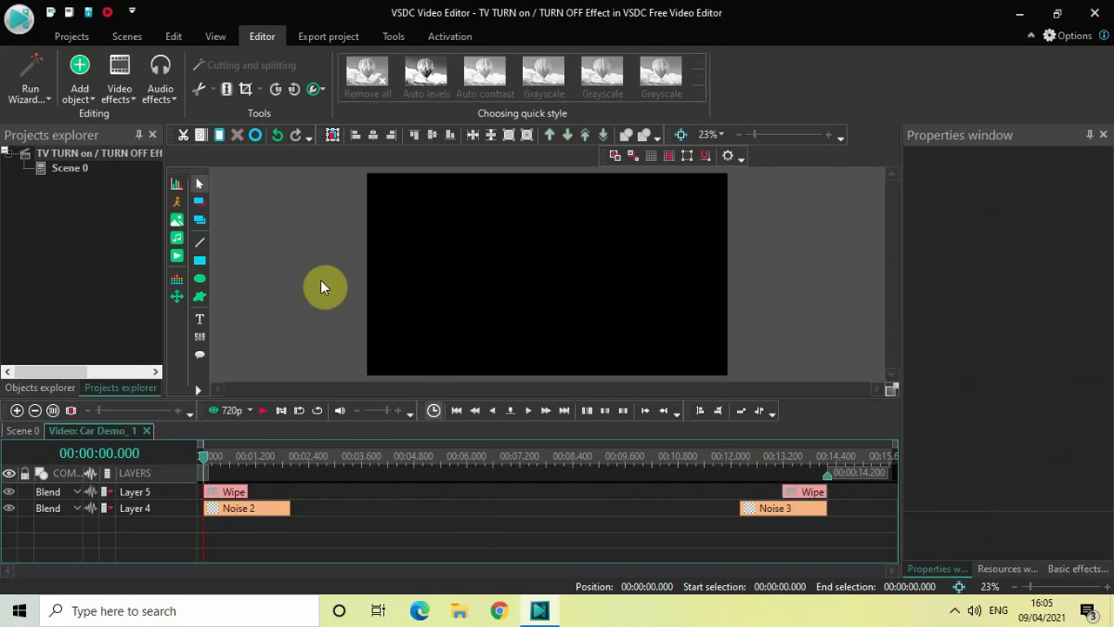
{"action": "left_click", "coordinate": [78, 84]}
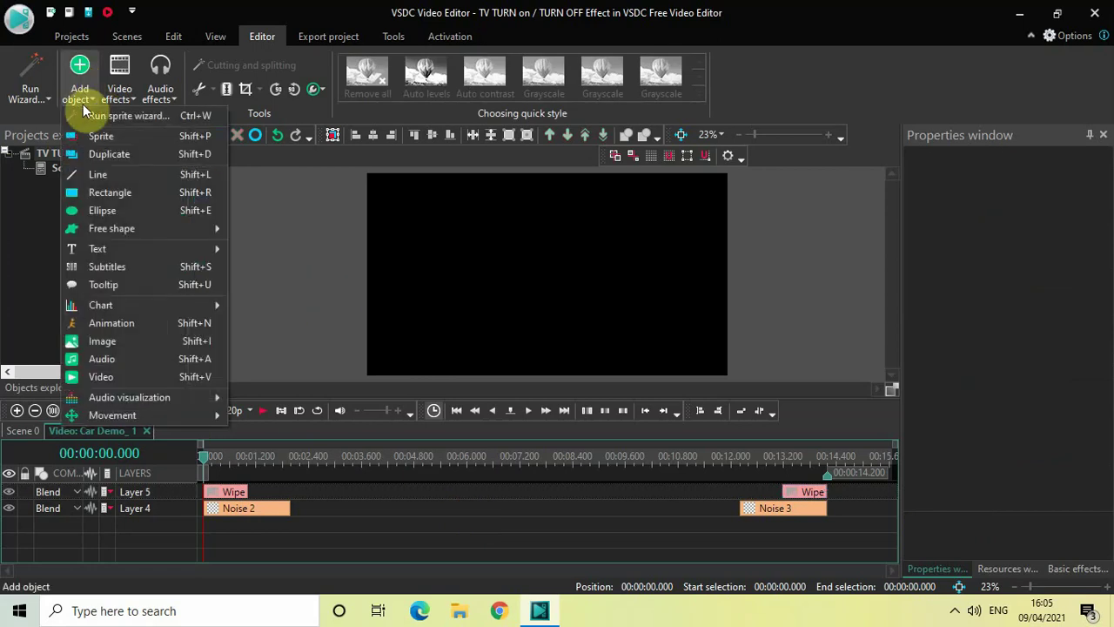
{"action": "left_click", "coordinate": [118, 188]}
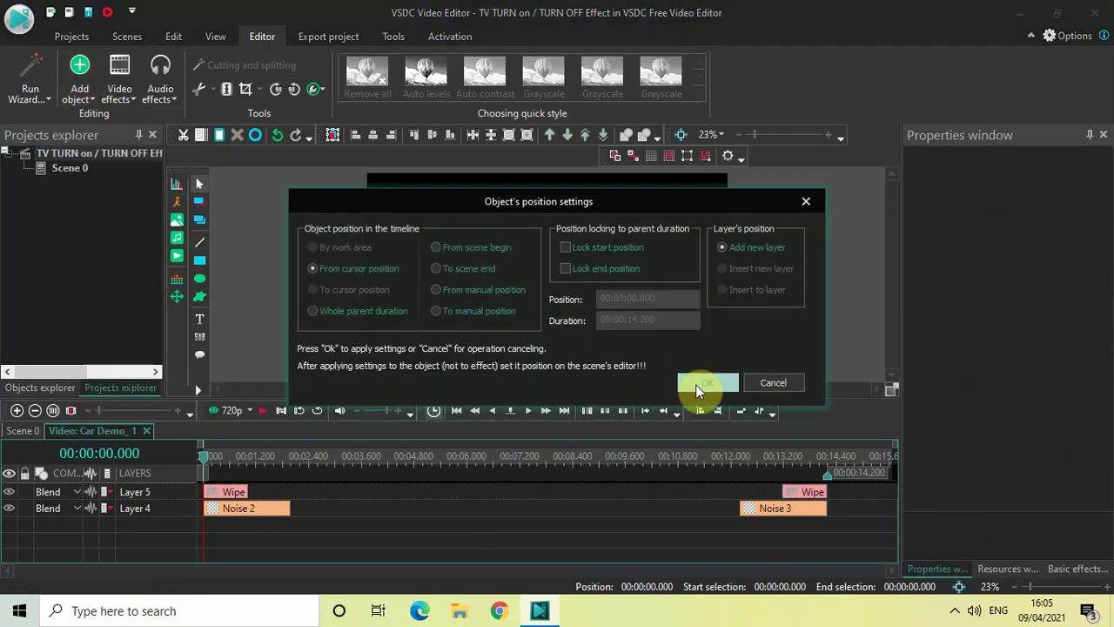
{"action": "left_click", "coordinate": [699, 385]}
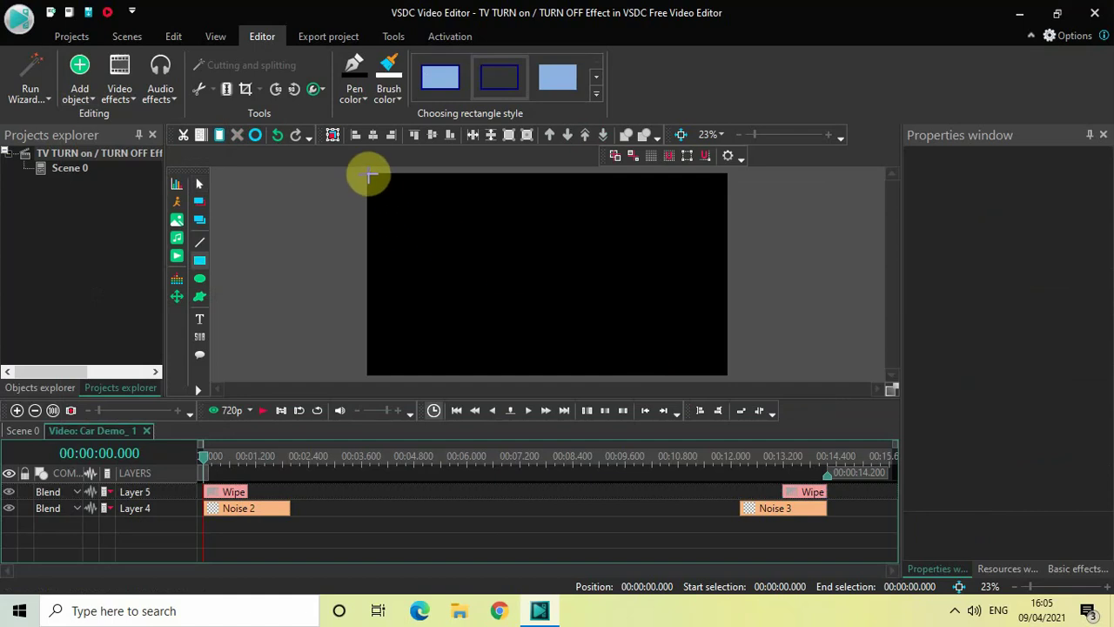
{"action": "mouse_move", "coordinate": [369, 174]}
{"action": "left_mouse_down"}
{"action": "mouse_move", "coordinate": [528, 206]}
{"action": "mouse_move", "coordinate": [727, 204]}
{"action": "left_mouse_up"}
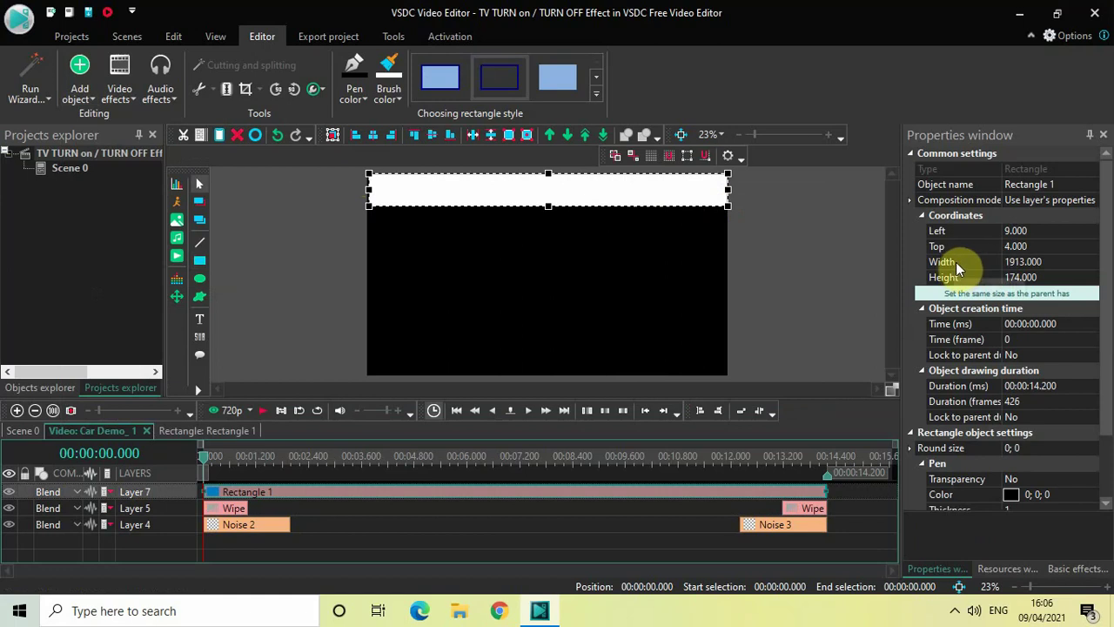
Resize Rectangle 1 to 1920 wide by 150 high
{"action": "left_click", "coordinate": [1026, 264]}
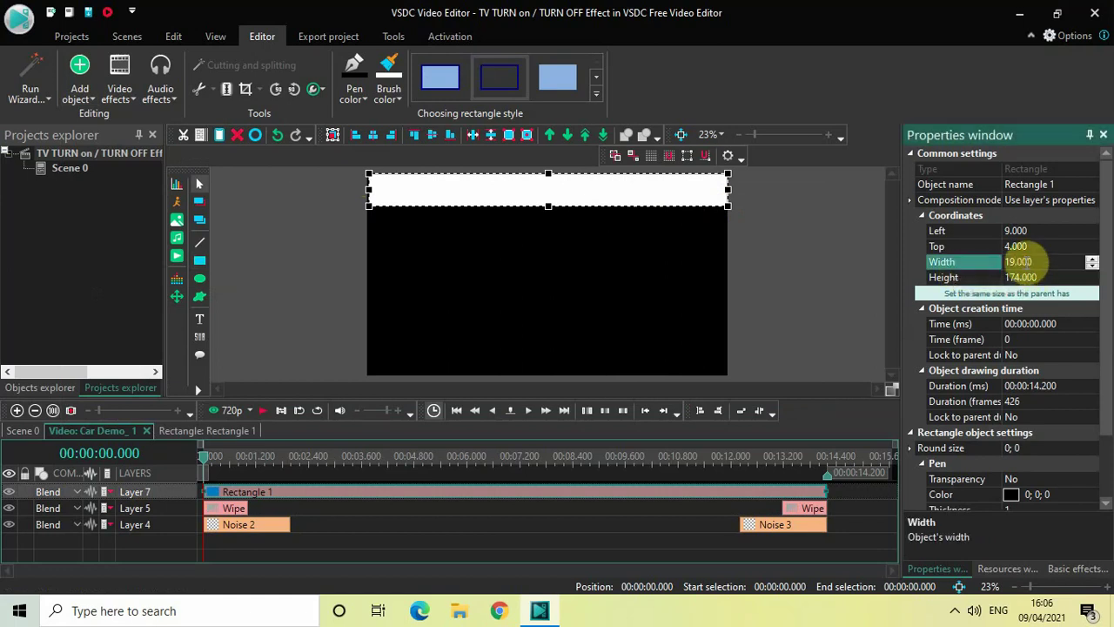
{"action": "type", "text": "20"}
{"action": "key", "text": "Return"}
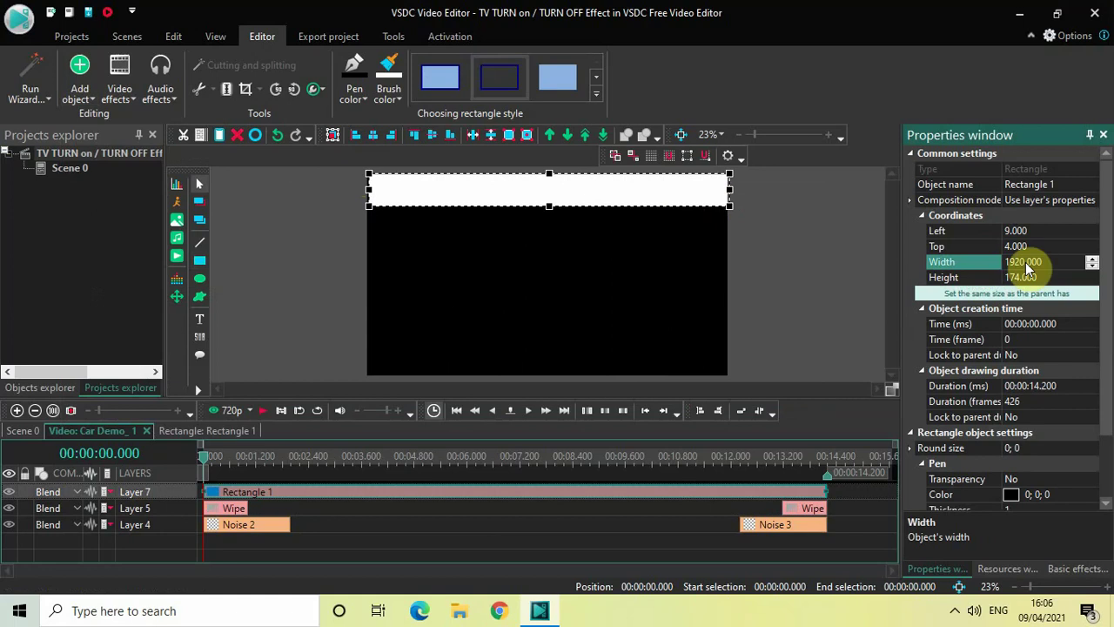
{"action": "left_click", "coordinate": [1023, 283]}
{"action": "left_click", "coordinate": [1023, 279]}
{"action": "type", "text": "50"}
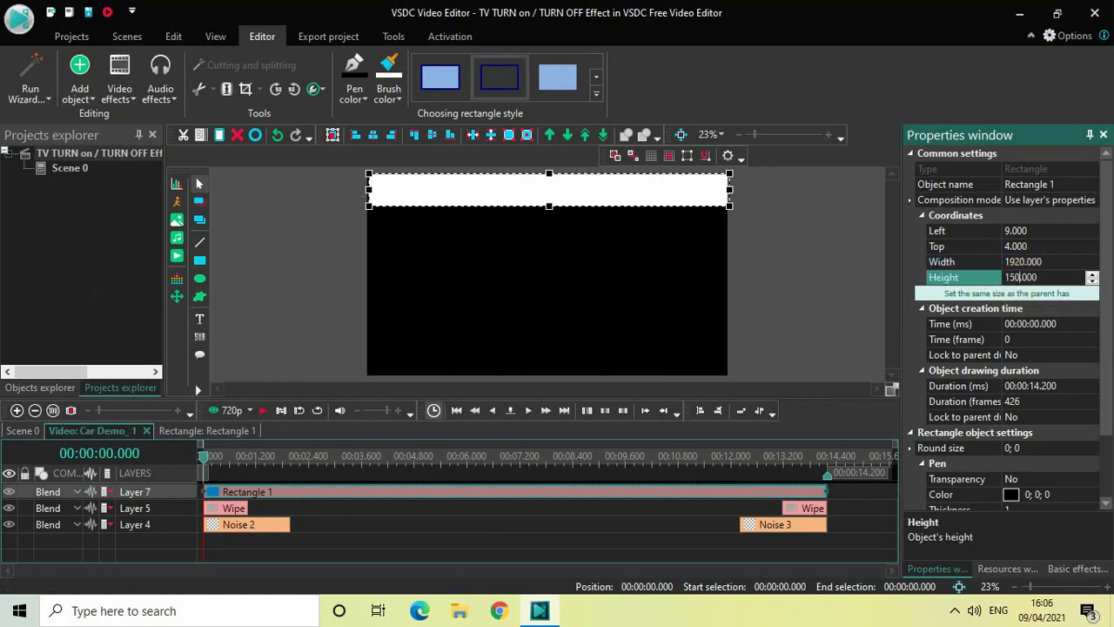
{"action": "key", "text": "Return"}
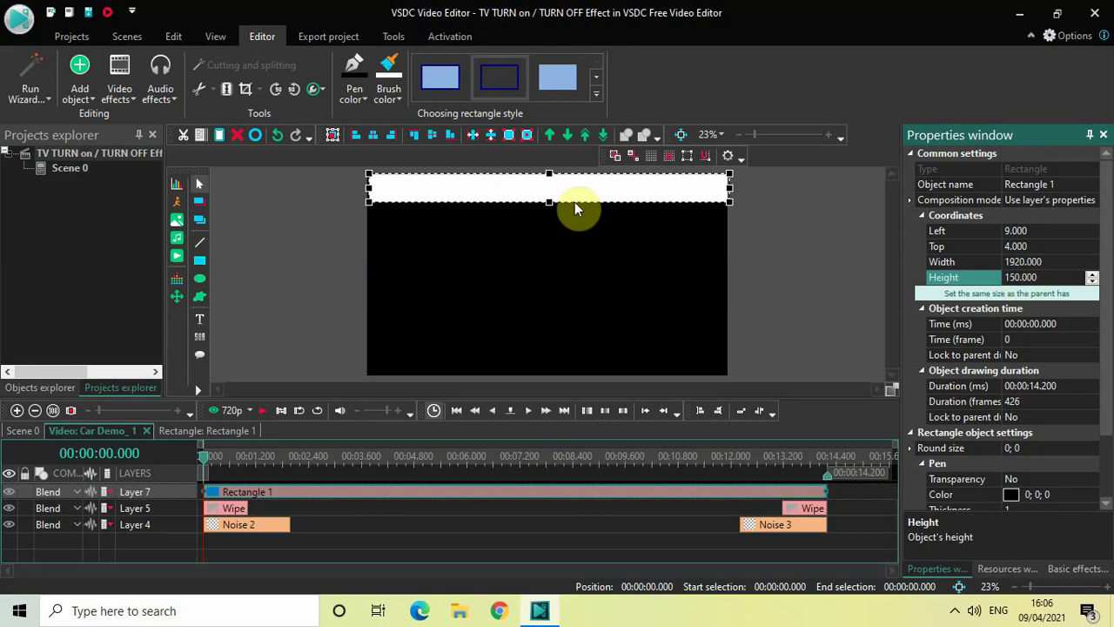
Center Rectangle 1 horizontally and align it to the frame's top edge
{"action": "left_click", "coordinate": [372, 136]}
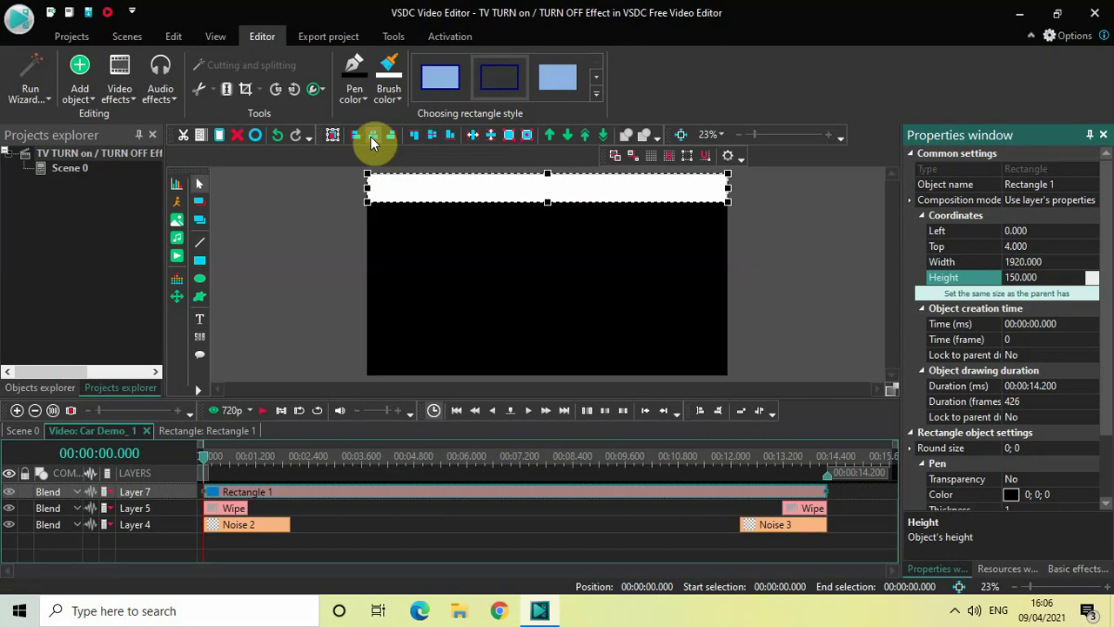
{"action": "left_click", "coordinate": [415, 139]}
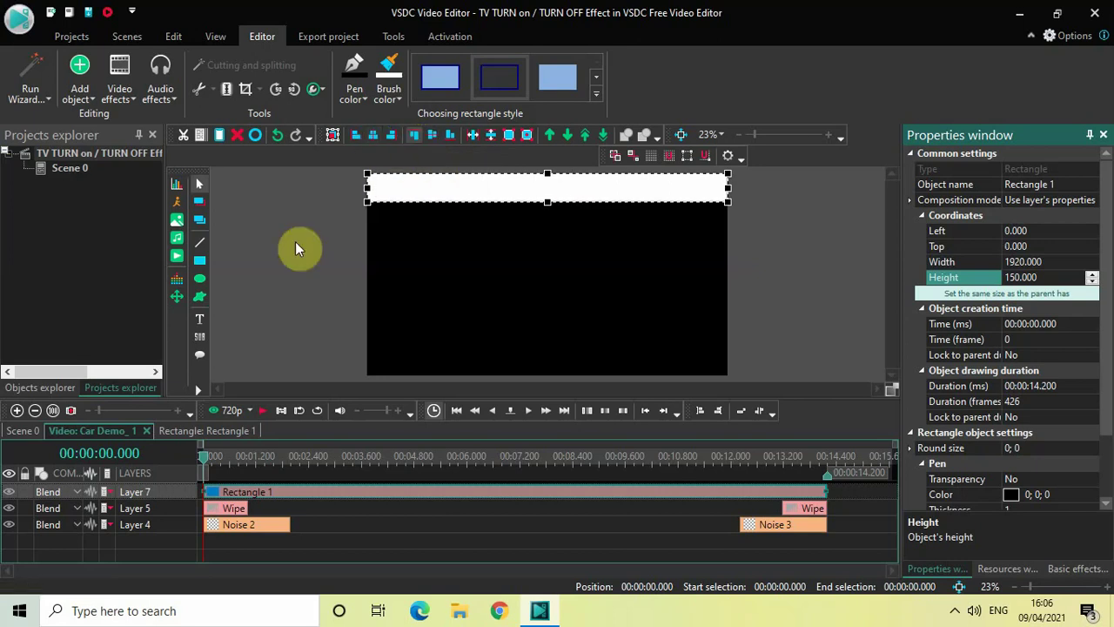
{"action": "left_click", "coordinate": [274, 259]}
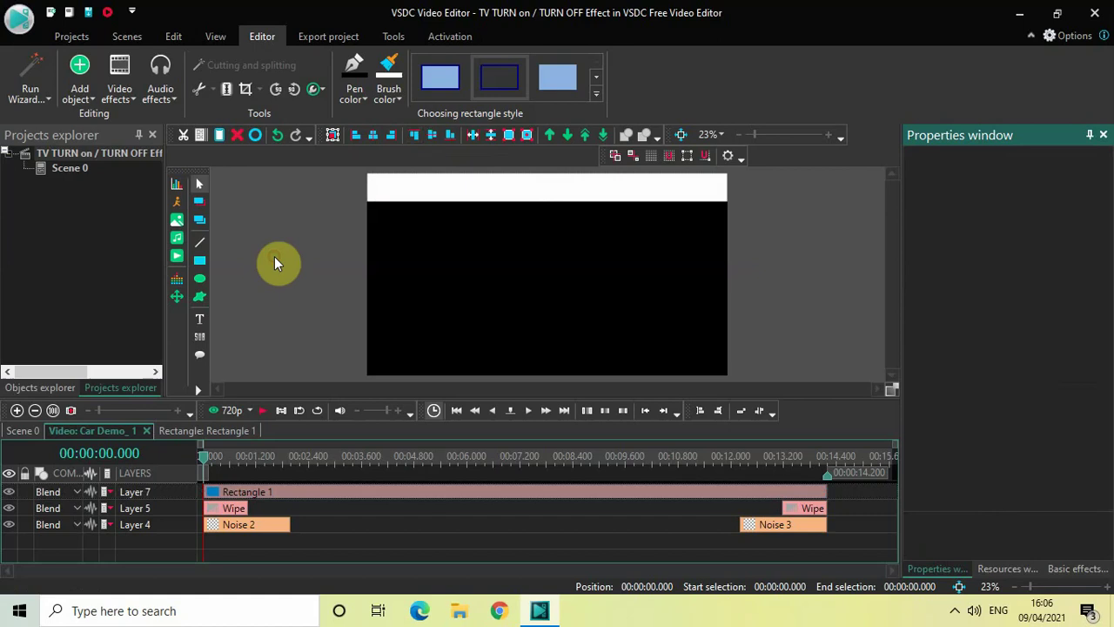
Duplicate Rectangle 1 and align the copy, Rectangle 2, flush with the frame's bottom edge
{"action": "left_click", "coordinate": [503, 195]}
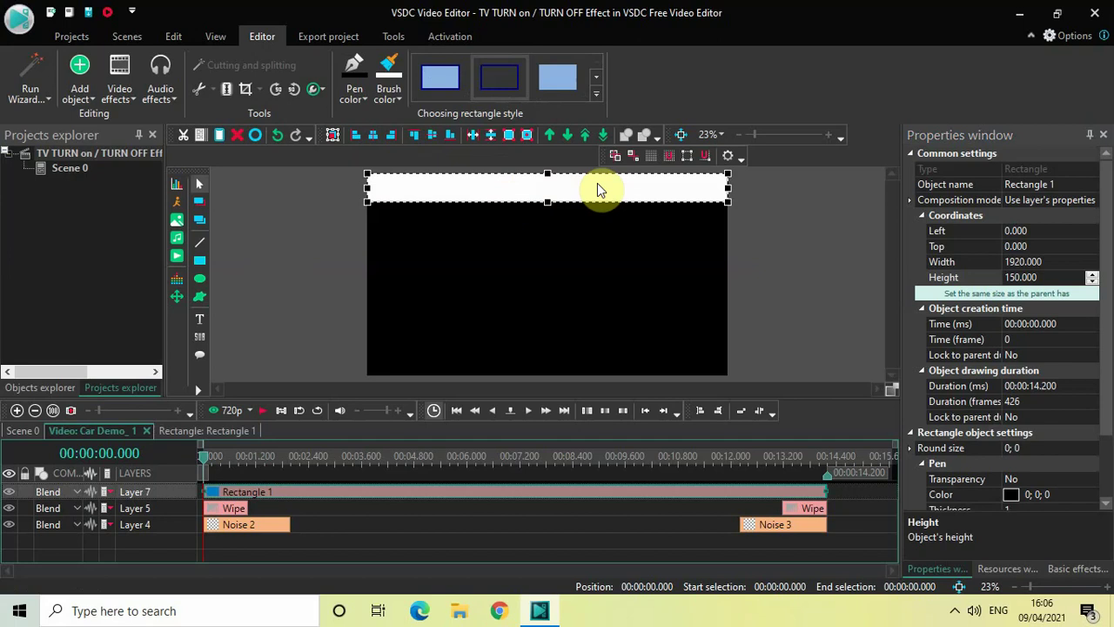
{"action": "key", "text": "ctrl+v"}
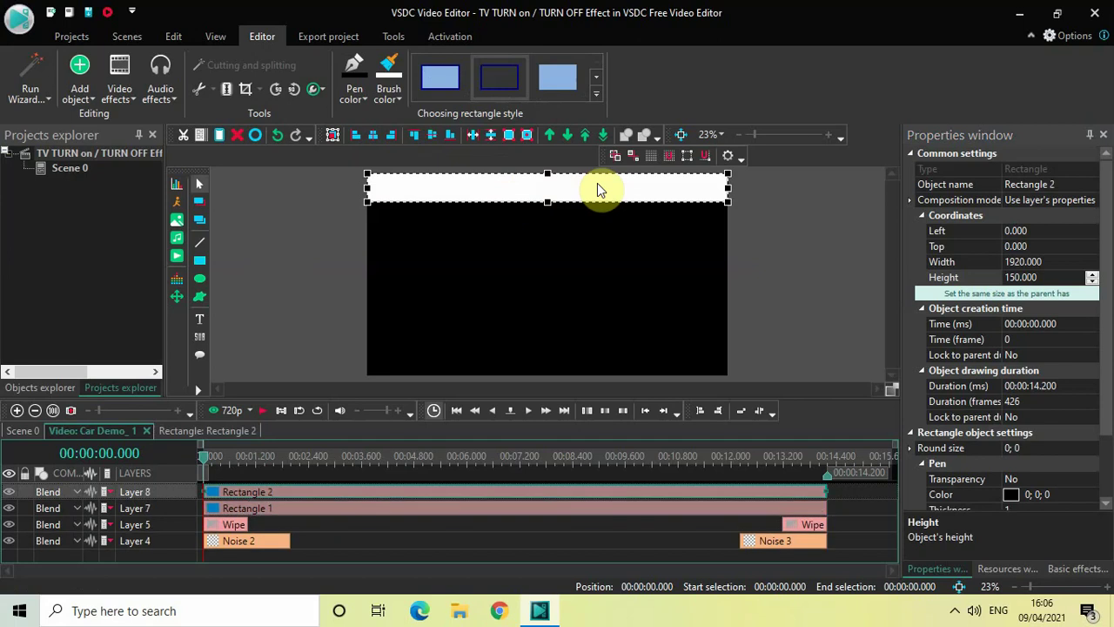
{"action": "left_click_drag", "start_coordinate": [597, 186], "coordinate": [597, 356]}
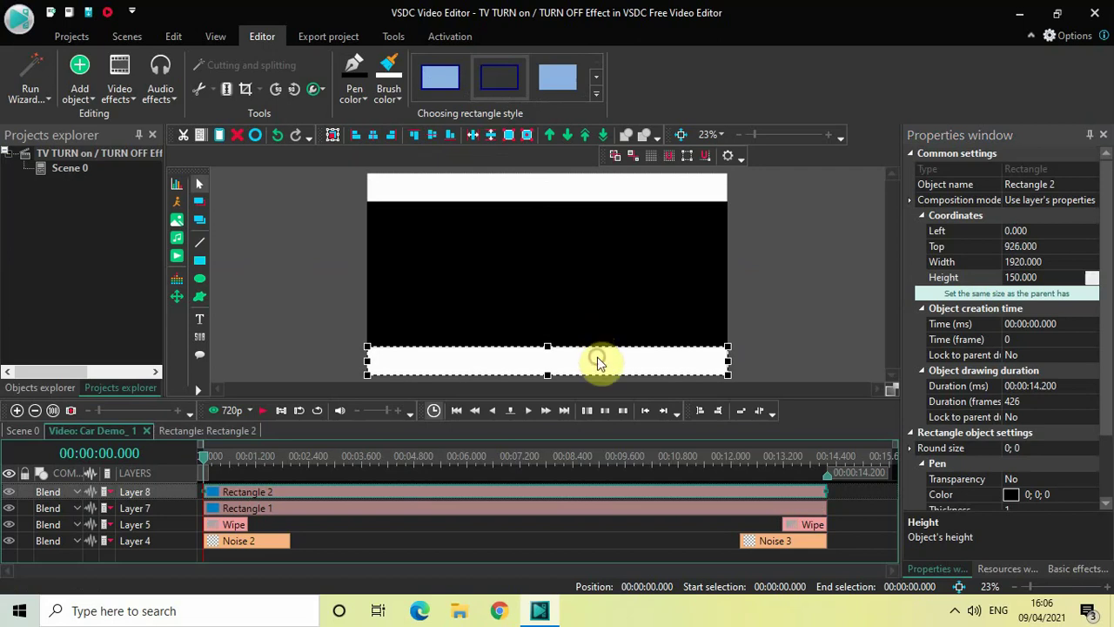
{"action": "left_click", "coordinate": [823, 301]}
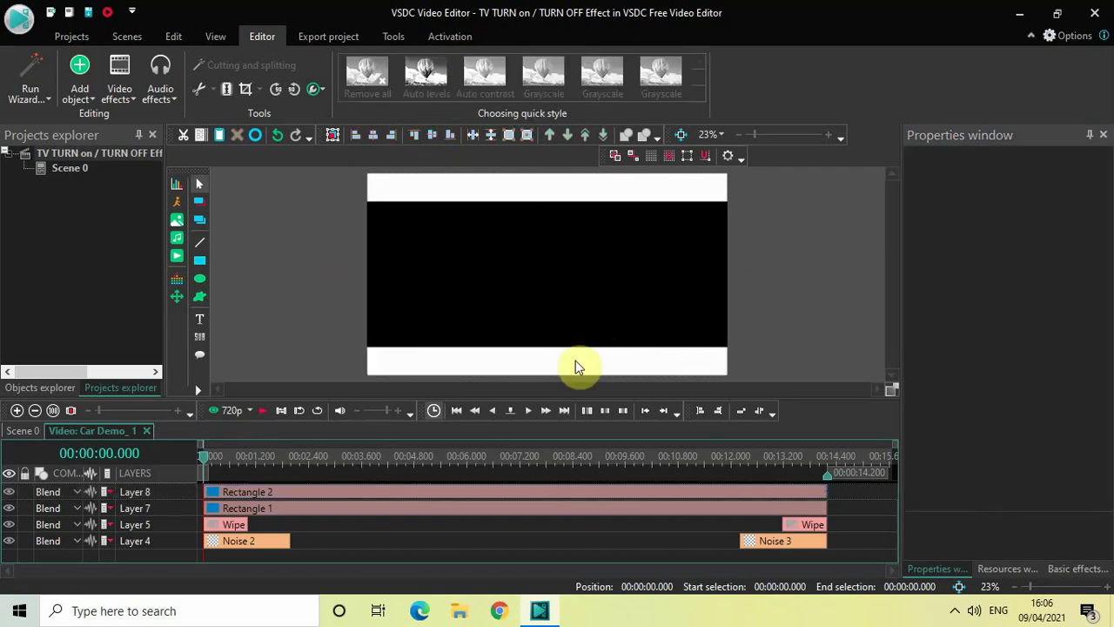
{"action": "left_click", "coordinate": [576, 361]}
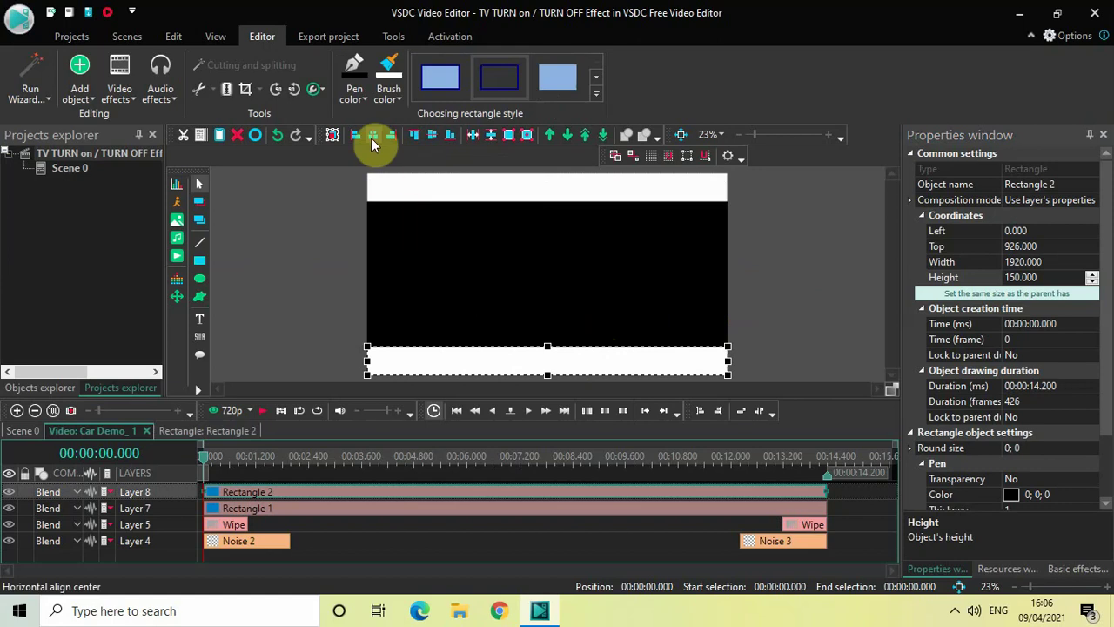
{"action": "left_click", "coordinate": [451, 136]}
{"action": "left_click", "coordinate": [827, 269]}
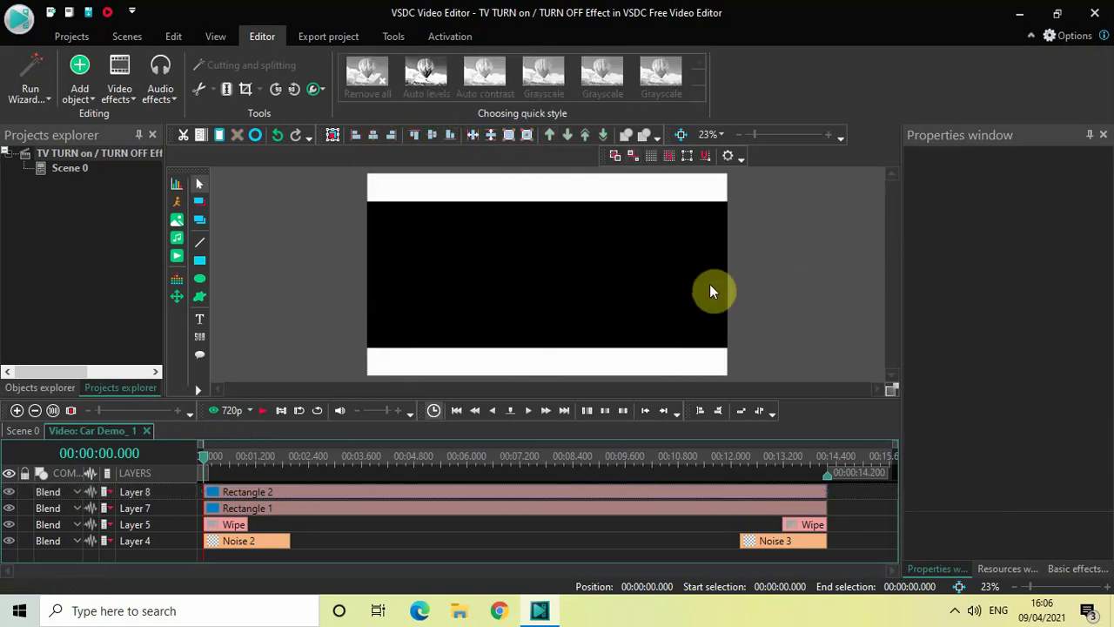
Change the top band, Rectangle 1, from white to black fill
{"action": "left_click", "coordinate": [592, 186]}
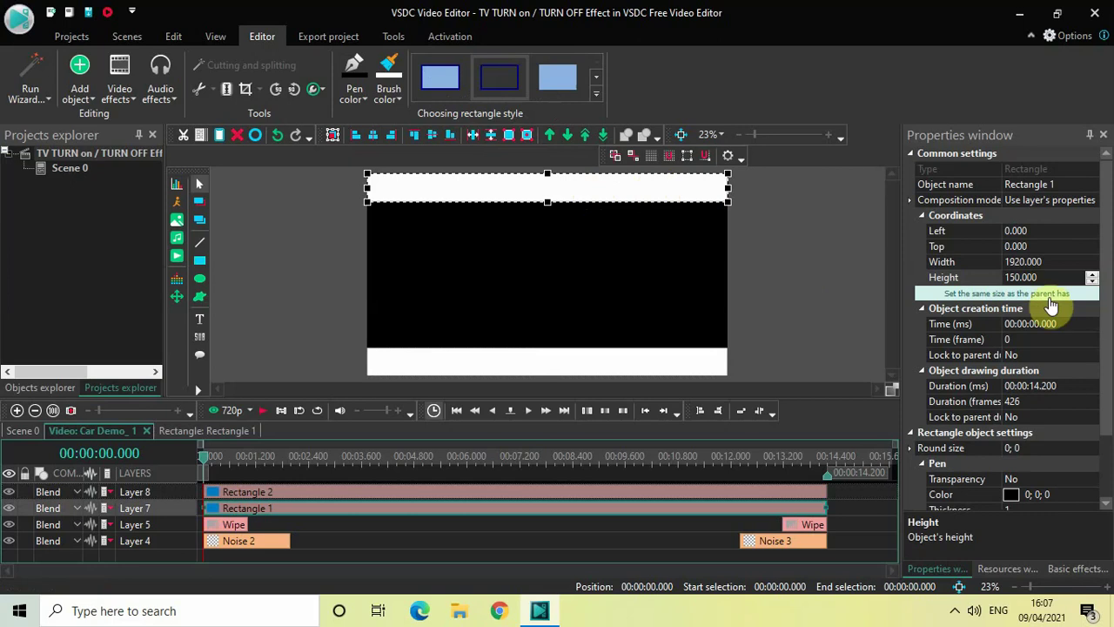
{"action": "scroll", "coordinate": [1104, 449], "scroll_direction": "down", "scroll_amount": 1}
{"action": "left_click_drag", "start_coordinate": [1105, 449], "coordinate": [1106, 492]}
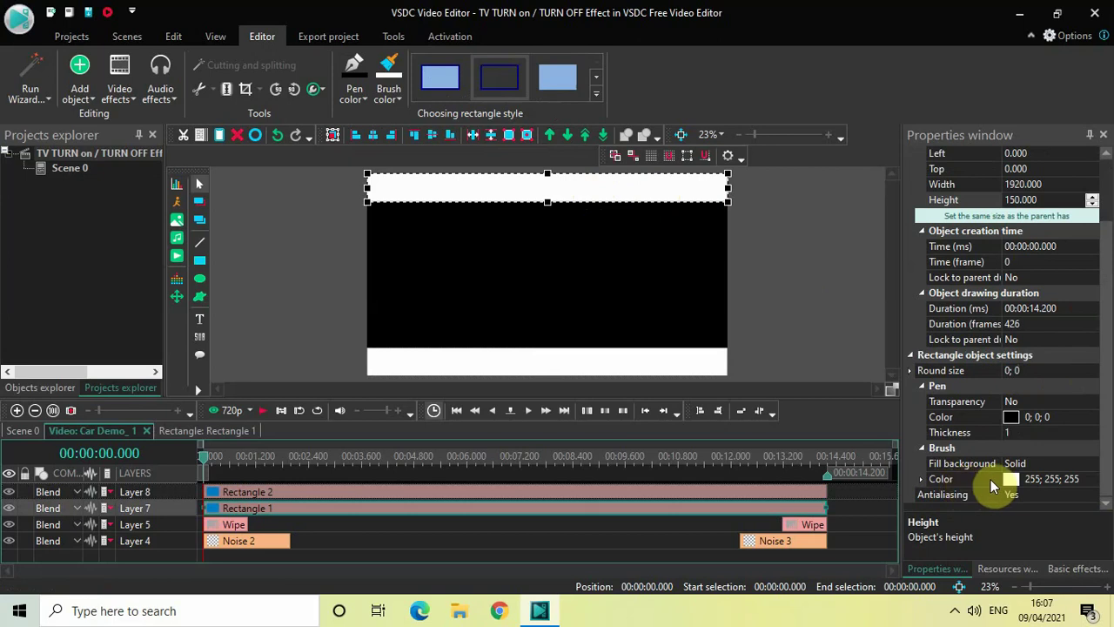
{"action": "left_click", "coordinate": [1093, 480]}
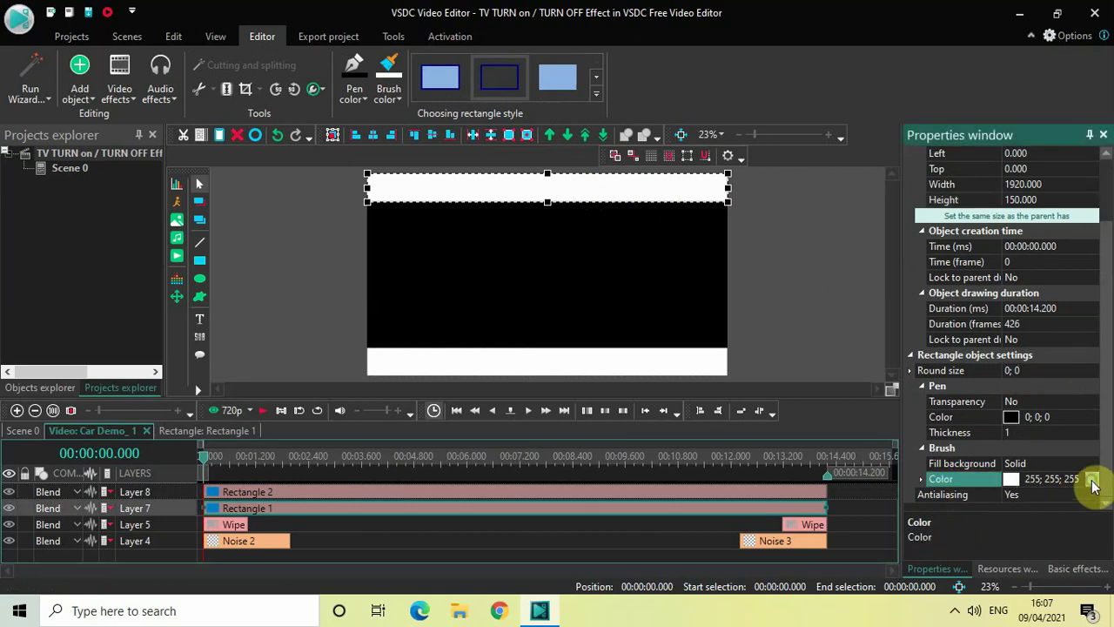
{"action": "left_click", "coordinate": [1095, 481]}
{"action": "left_click", "coordinate": [580, 375]}
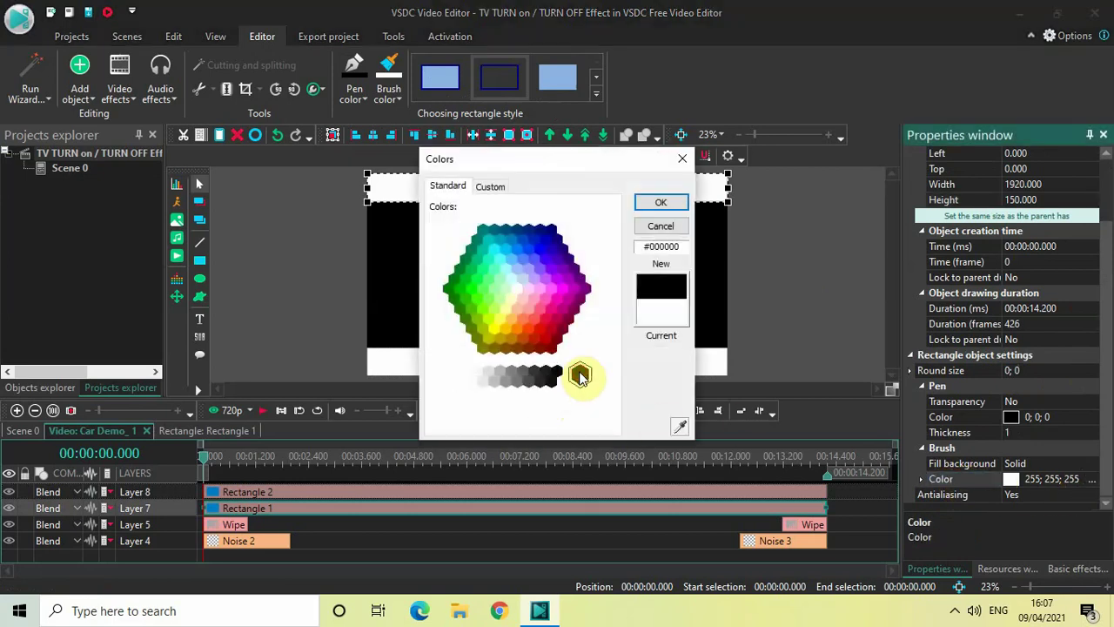
{"action": "left_click", "coordinate": [670, 202]}
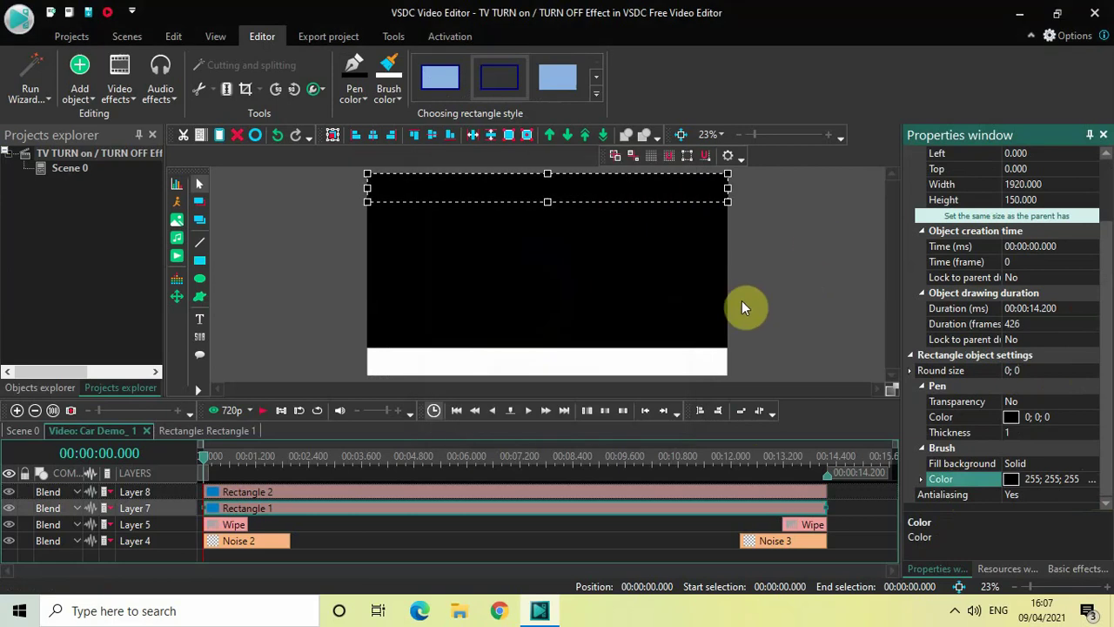
Give the bottom band, Rectangle 2, a black fill, then deselect it
{"action": "left_click", "coordinate": [636, 359]}
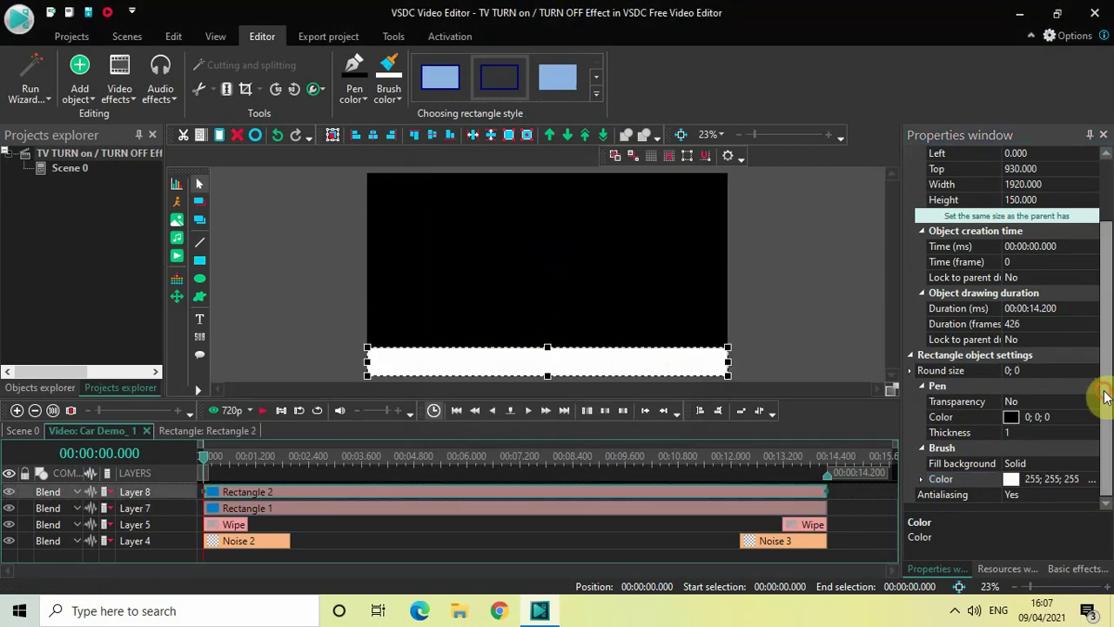
{"action": "left_click", "coordinate": [1092, 478]}
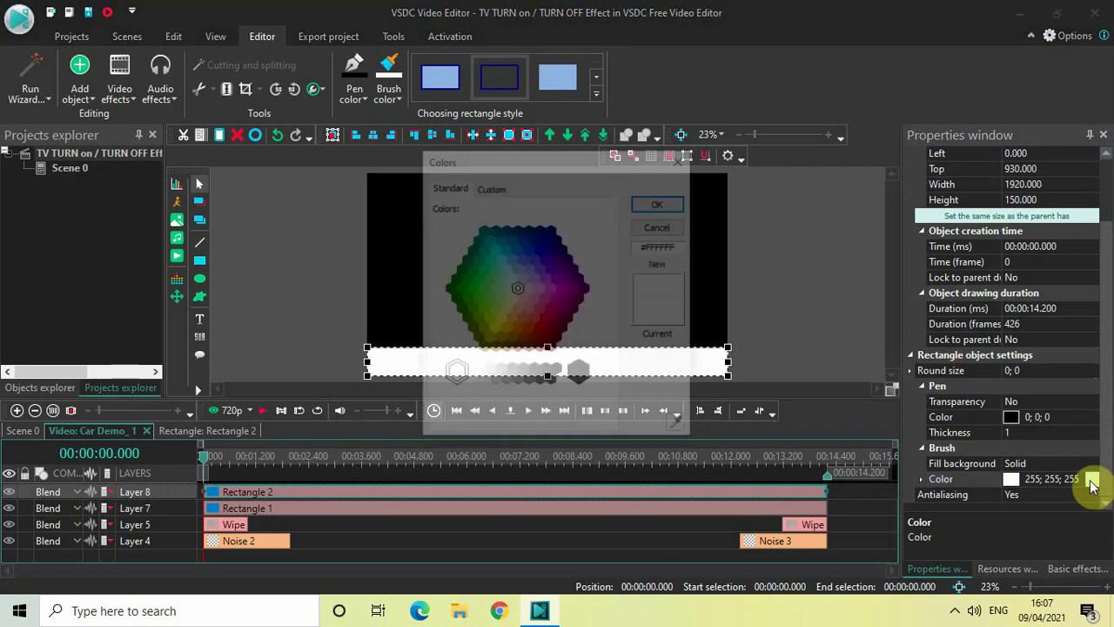
{"action": "left_click", "coordinate": [579, 374]}
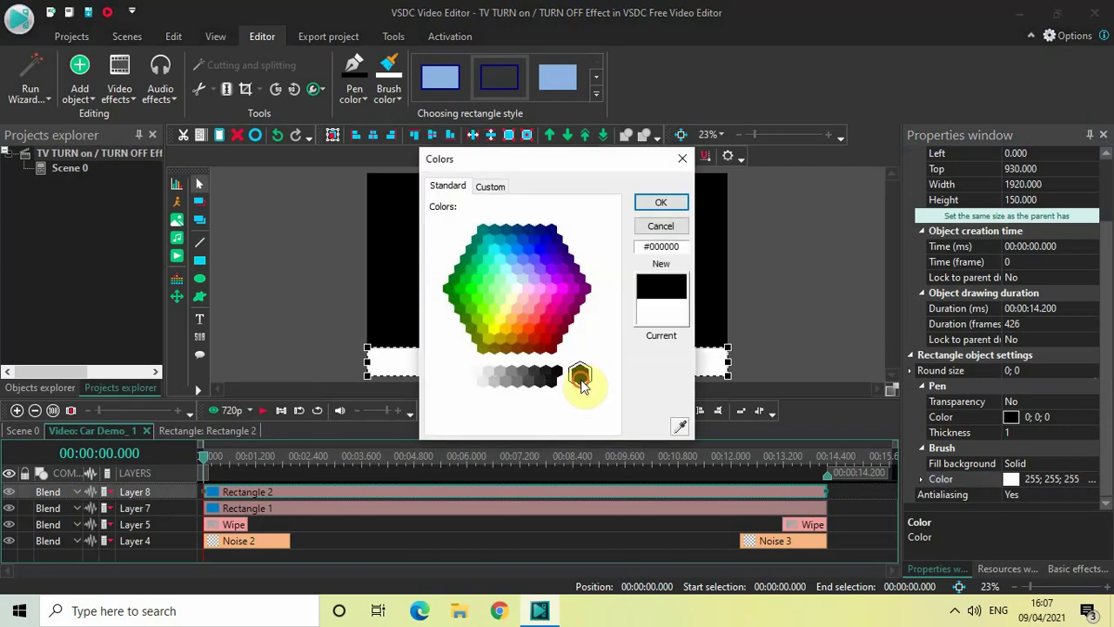
{"action": "left_click", "coordinate": [661, 202]}
{"action": "left_click", "coordinate": [811, 204]}
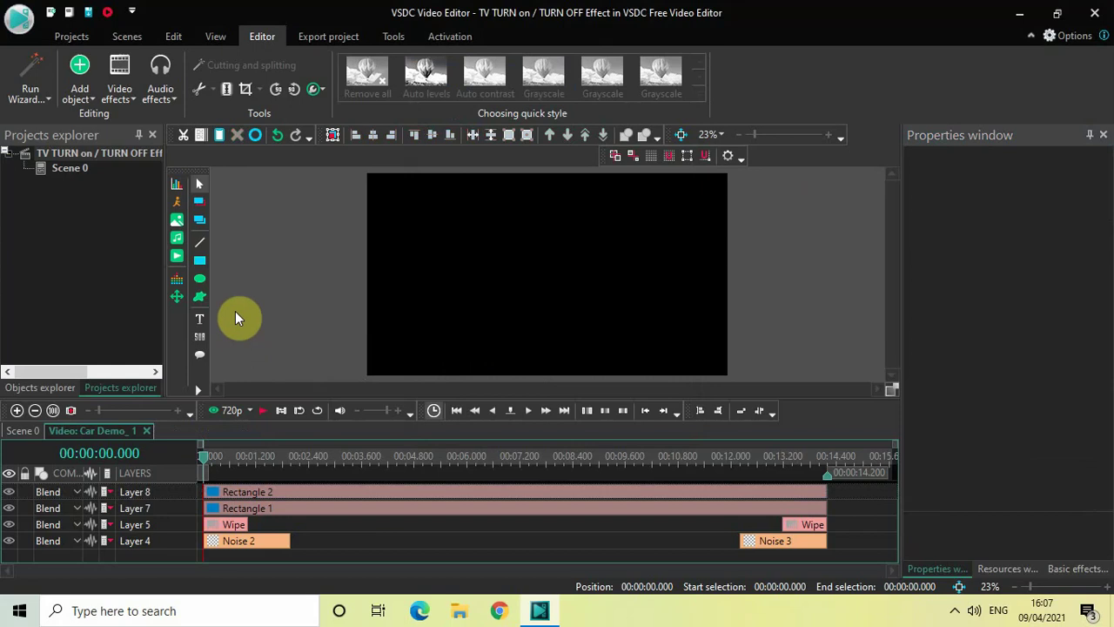
Play the Car Demo_1 preview through to 00:00:14.200
{"action": "key", "text": "space"}
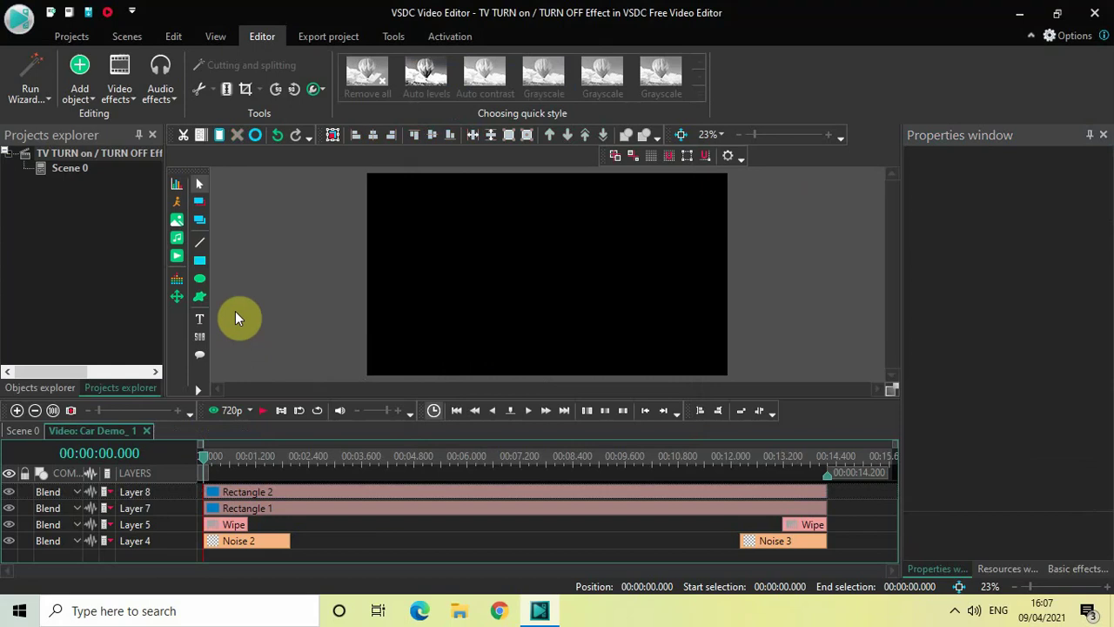